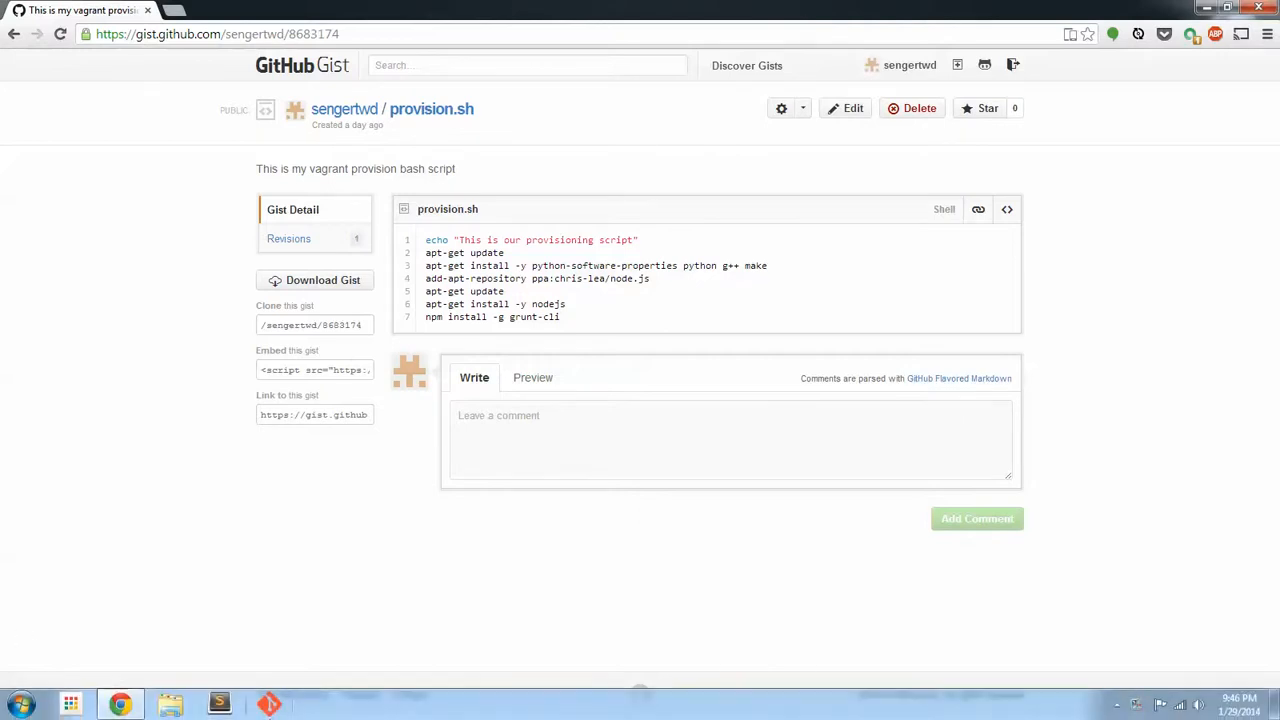
Switch from the provision.sh gist to the Vagrantfile in Sublime Text.
click(219, 704)
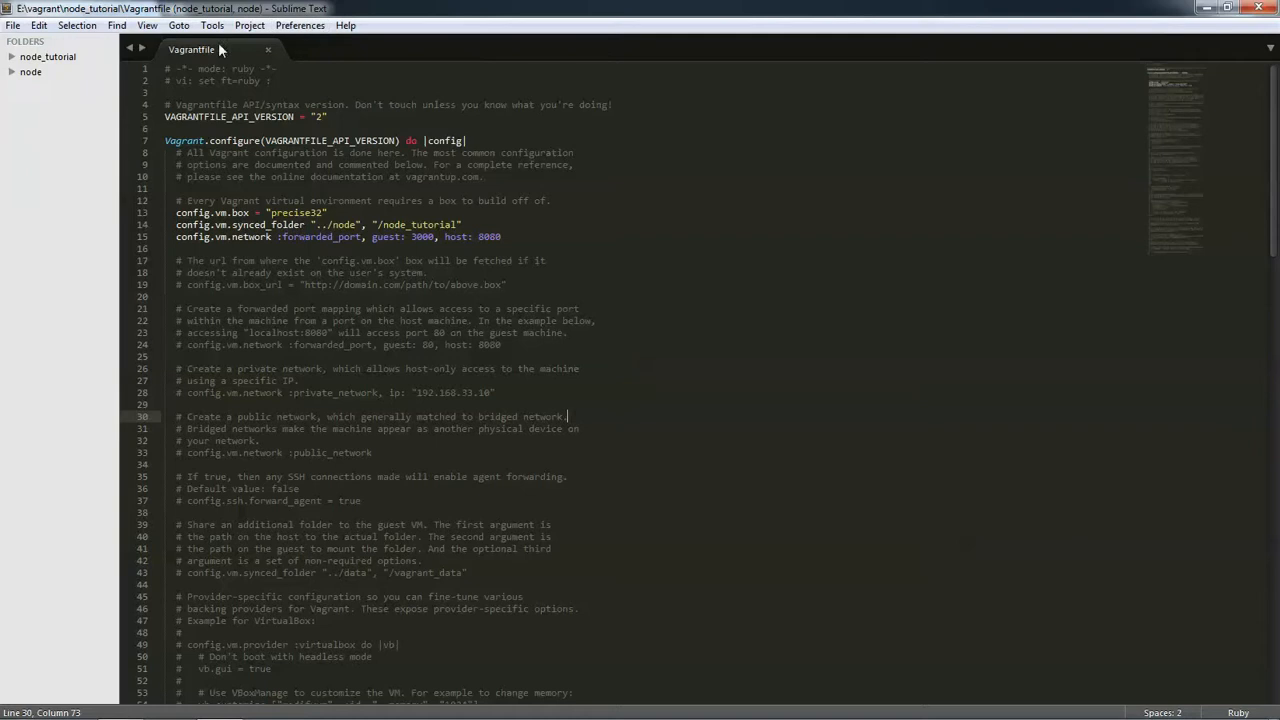
Start a config.vm.provision line below the port forward 3000→8080, using autocomplete.
click(578, 229)
scroll(565, 235, down, 1)
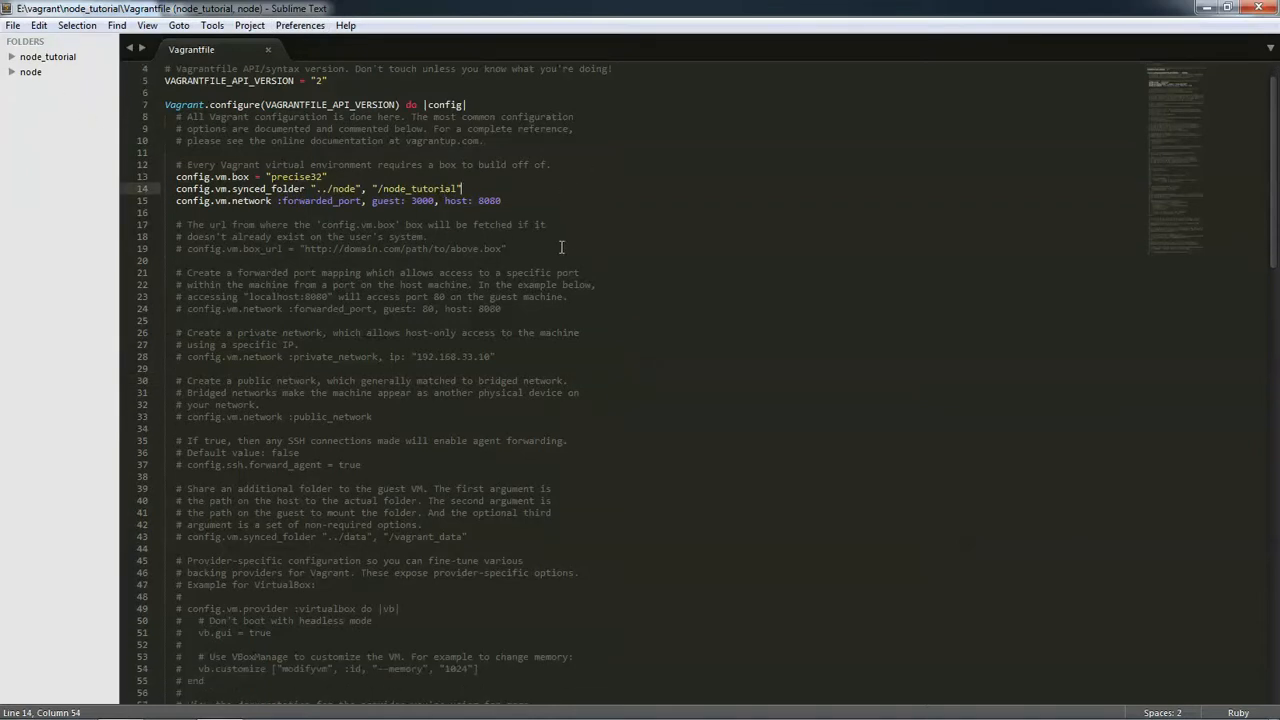
scroll(561, 247, up, 1)
click(561, 247)
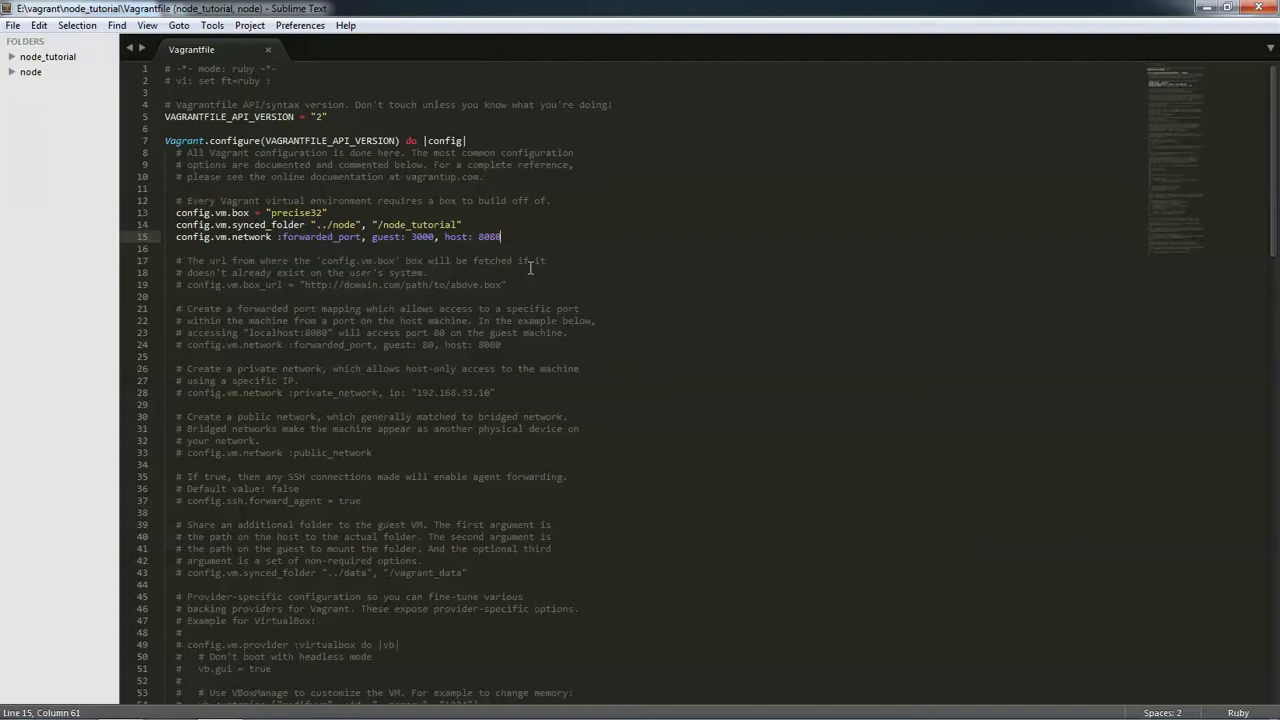
key(Return)
text(congi)
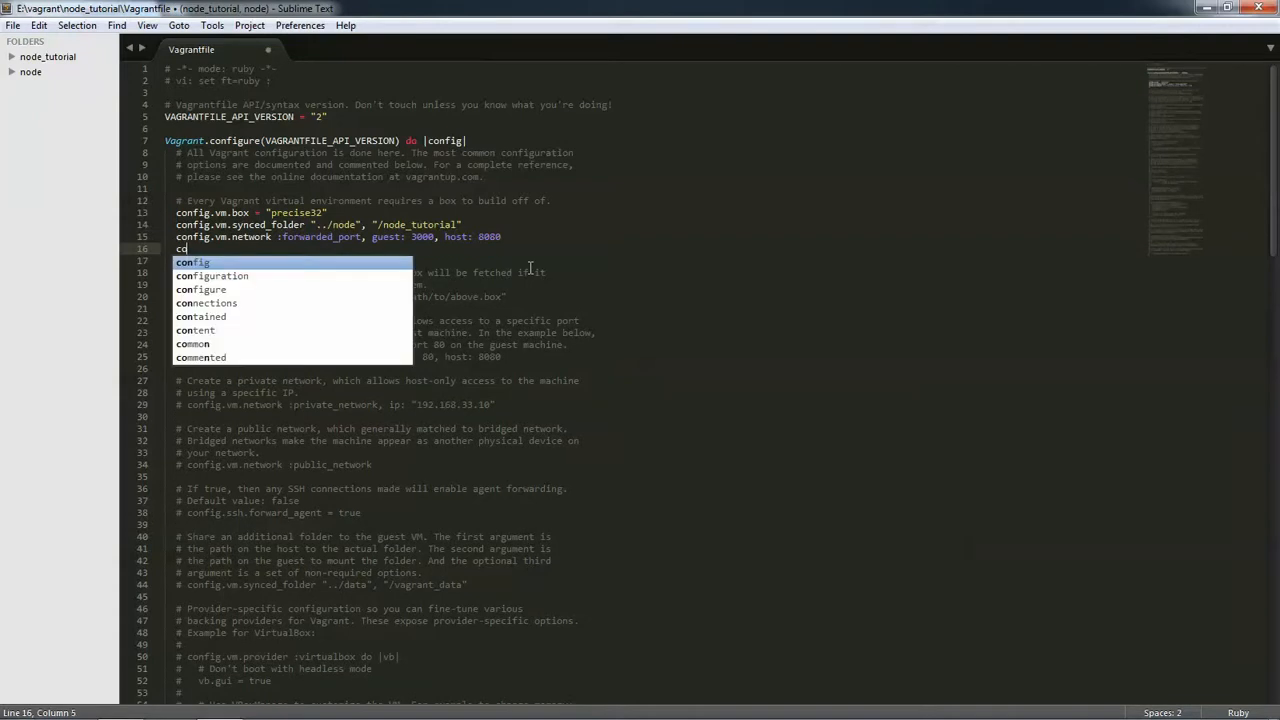
key(BackSpace)
key(BackSpace)
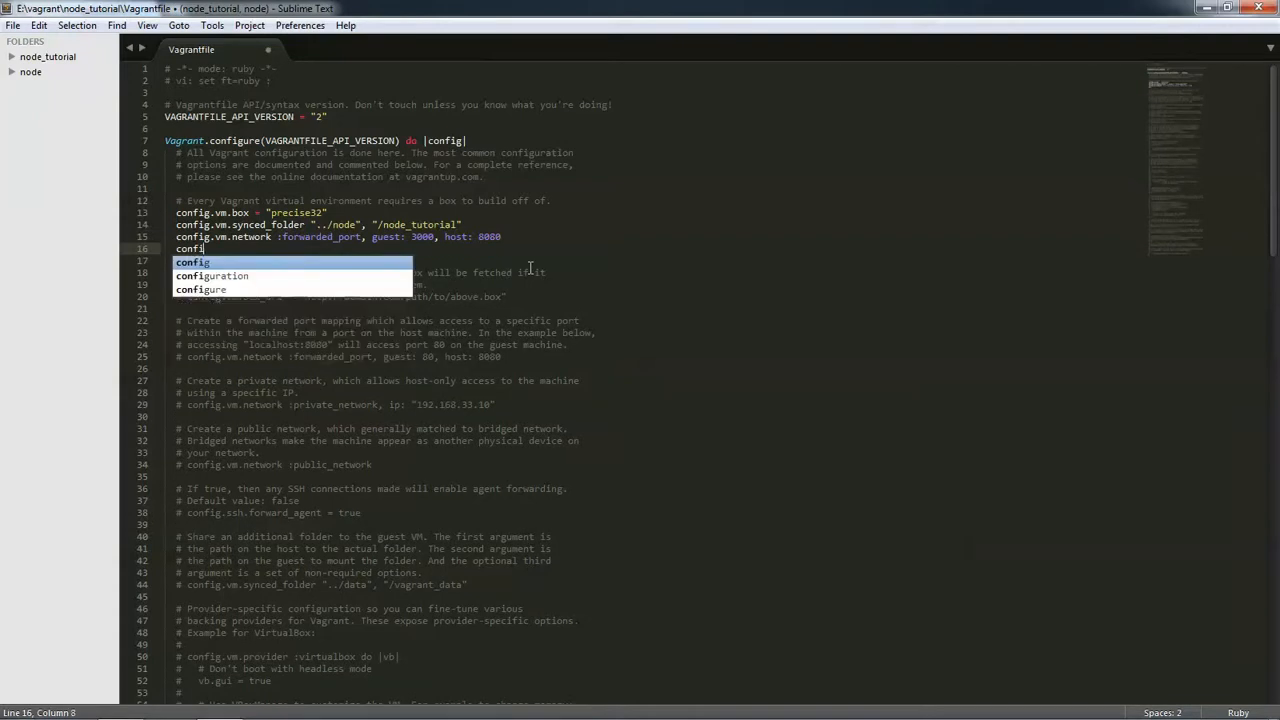
text(fig.vm.)
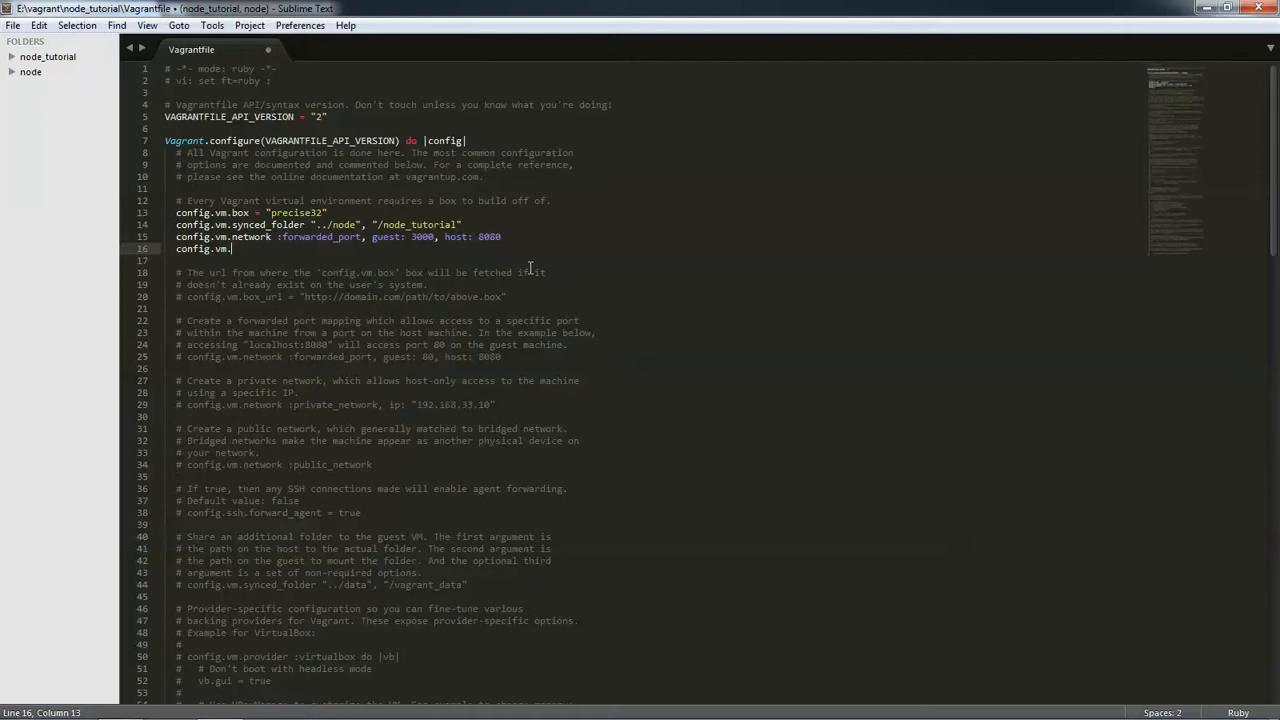
text(pro)
key(Tab)
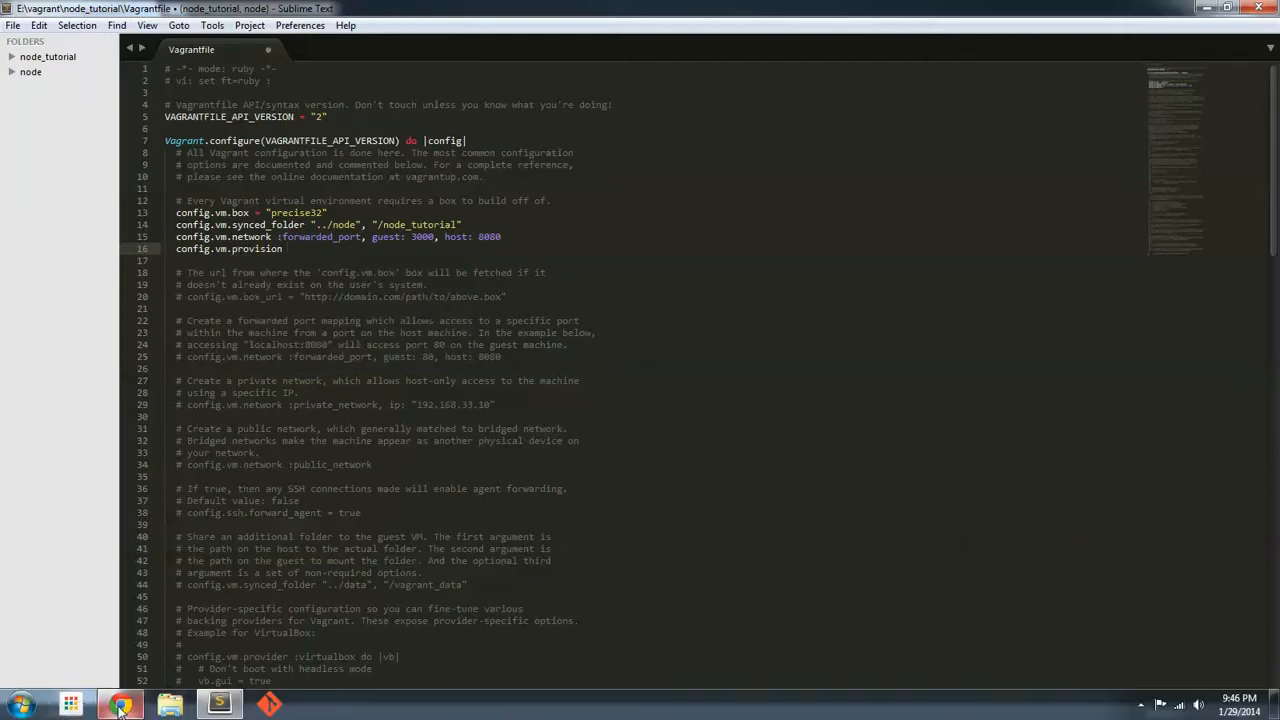
click(122, 707)
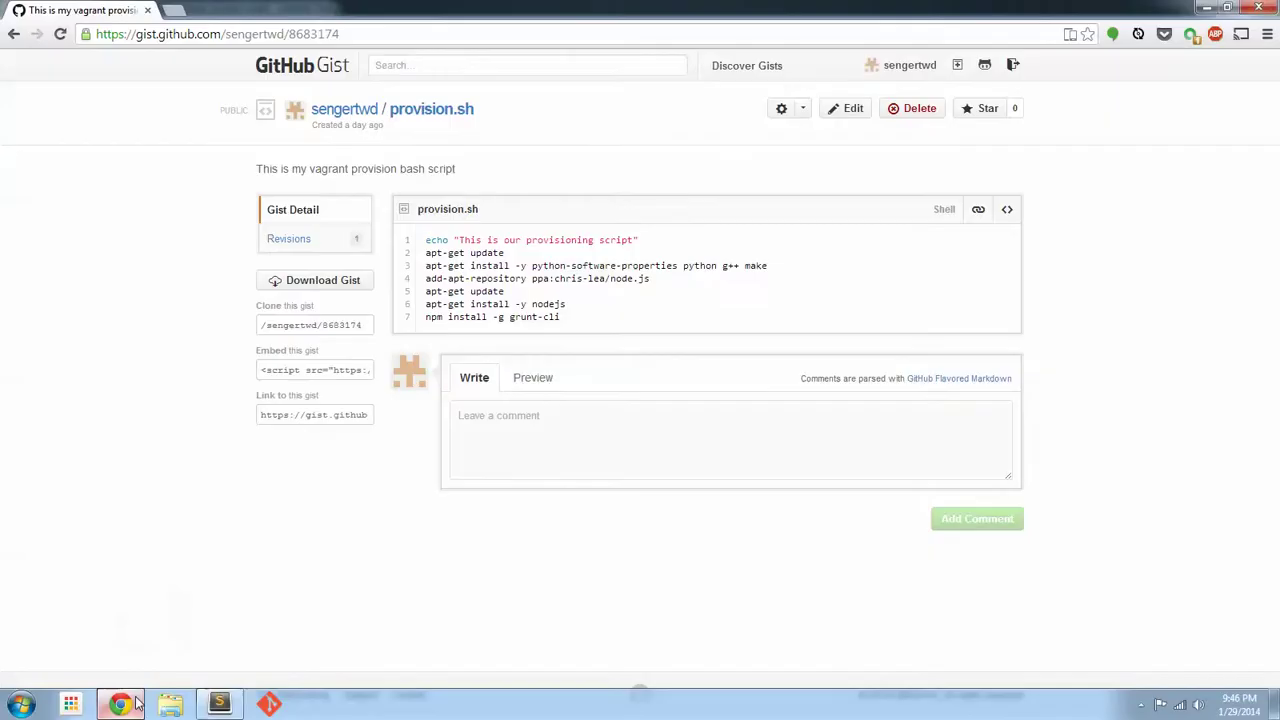
Search 'vagrant provision shell' in a new tab to reach the Shell docs page.
click(190, 12)
text(pr)
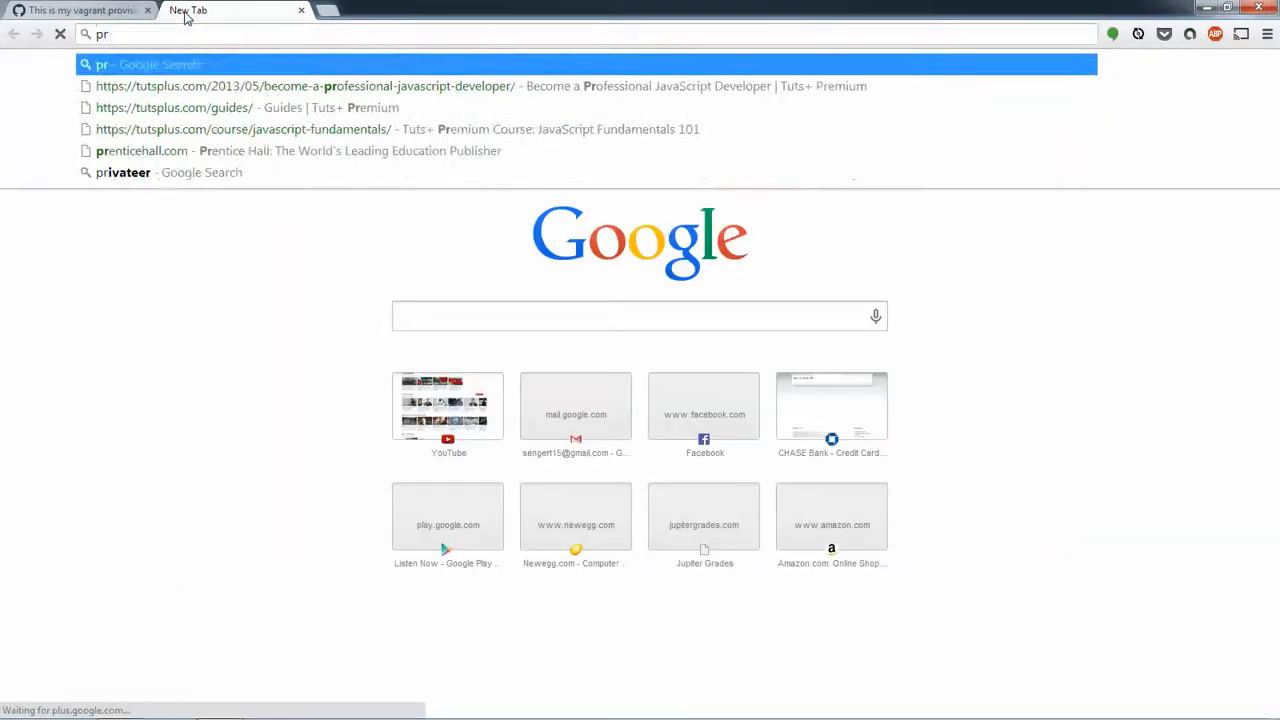
key(BackSpace)
key(BackSpace)
text(vagrant)
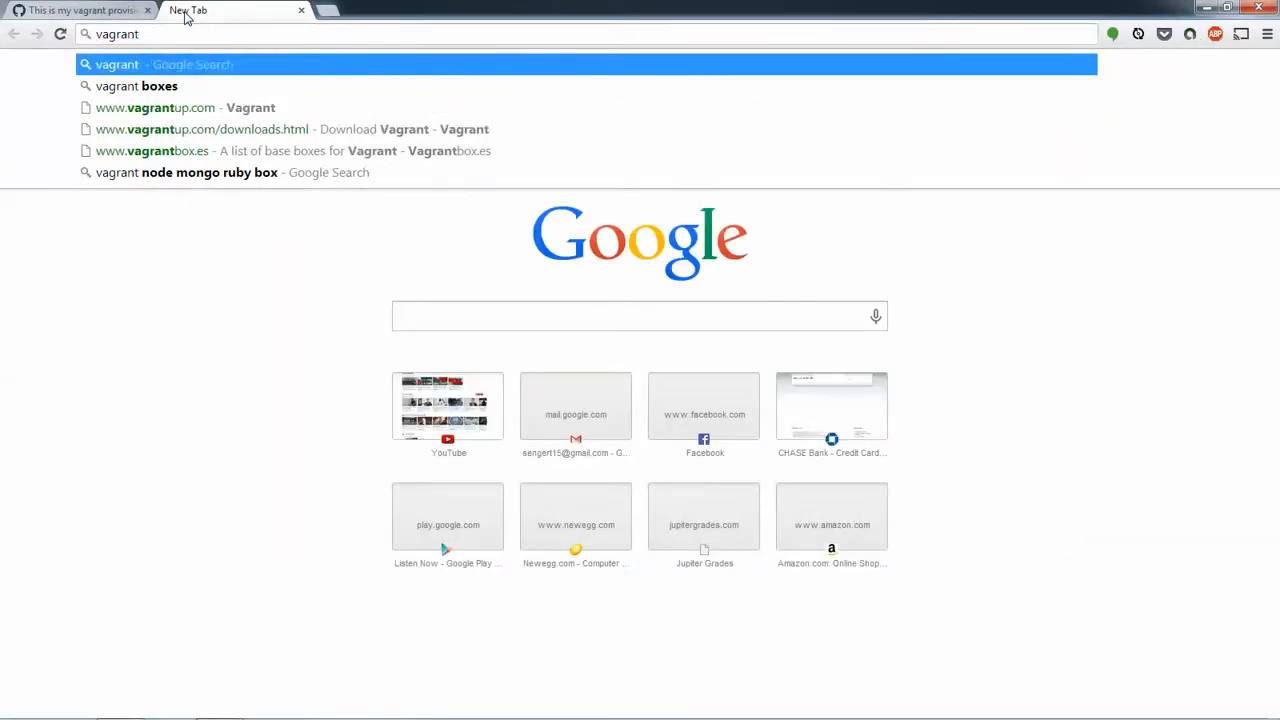
text( provissi)
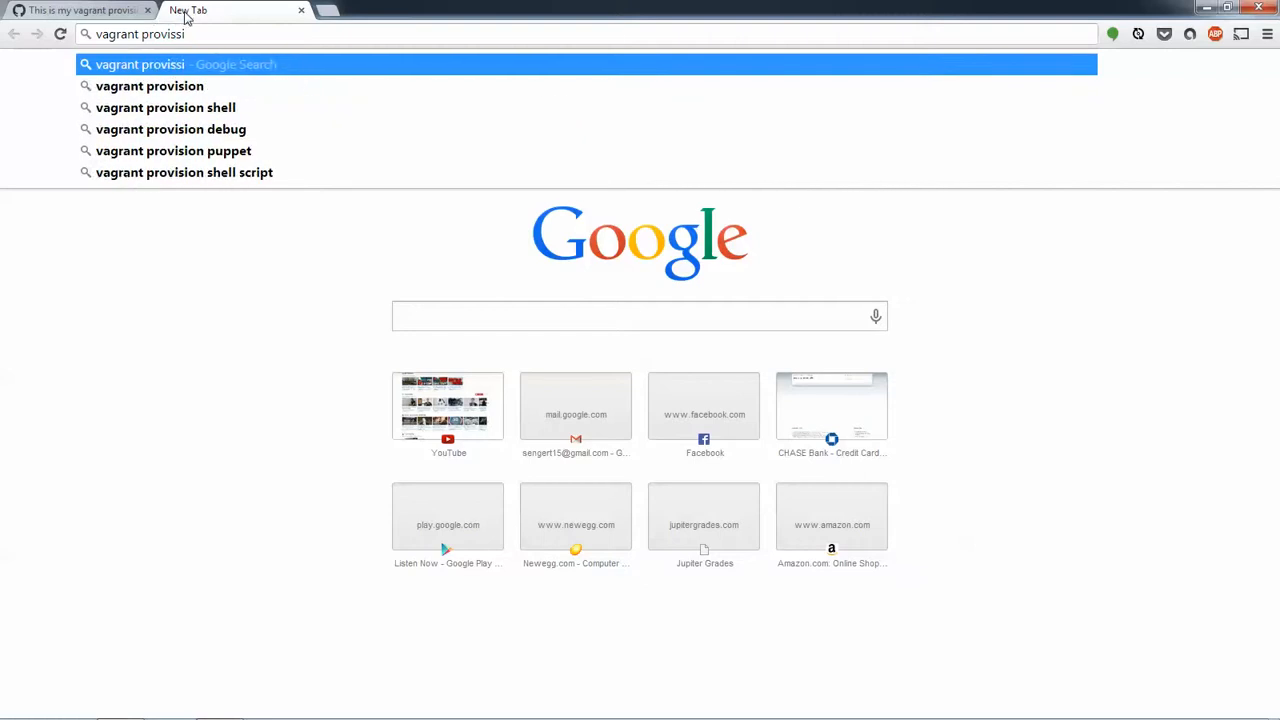
key(Down)
key(Down)
key(Return)
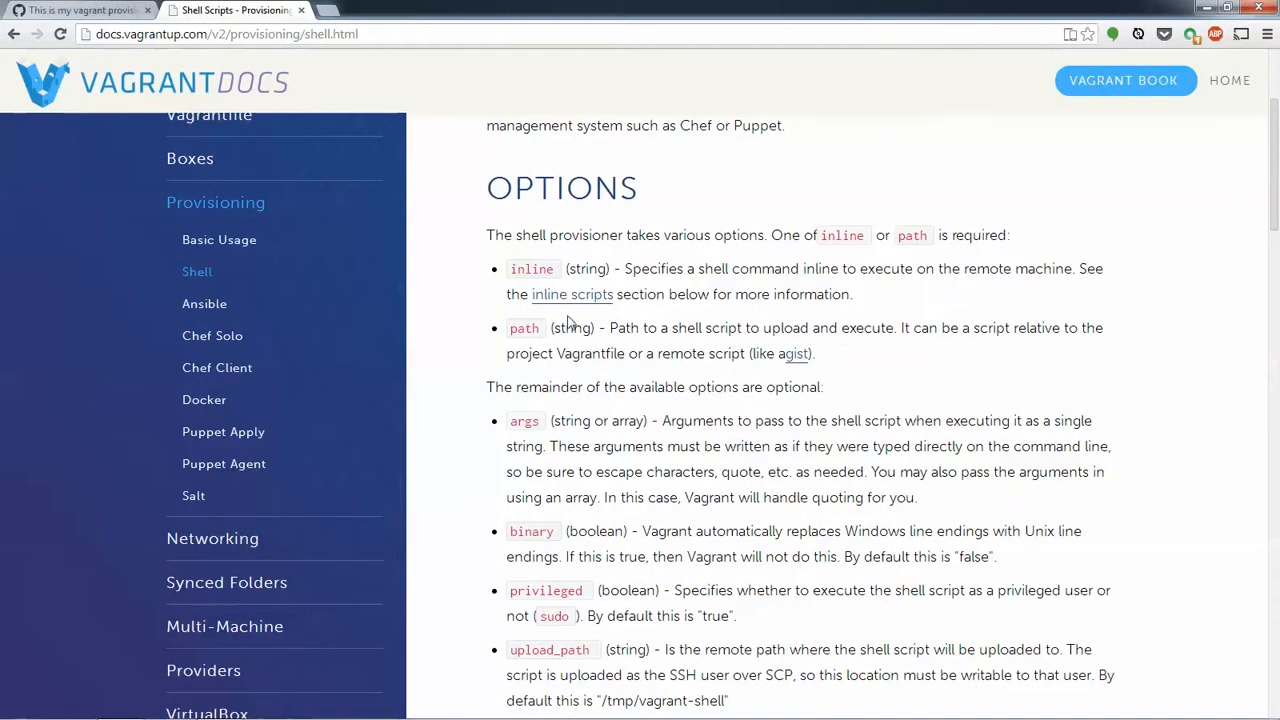
scroll(570, 330, down, 5)
scroll(568, 335, down, 4)
scroll(567, 329, down, 4)
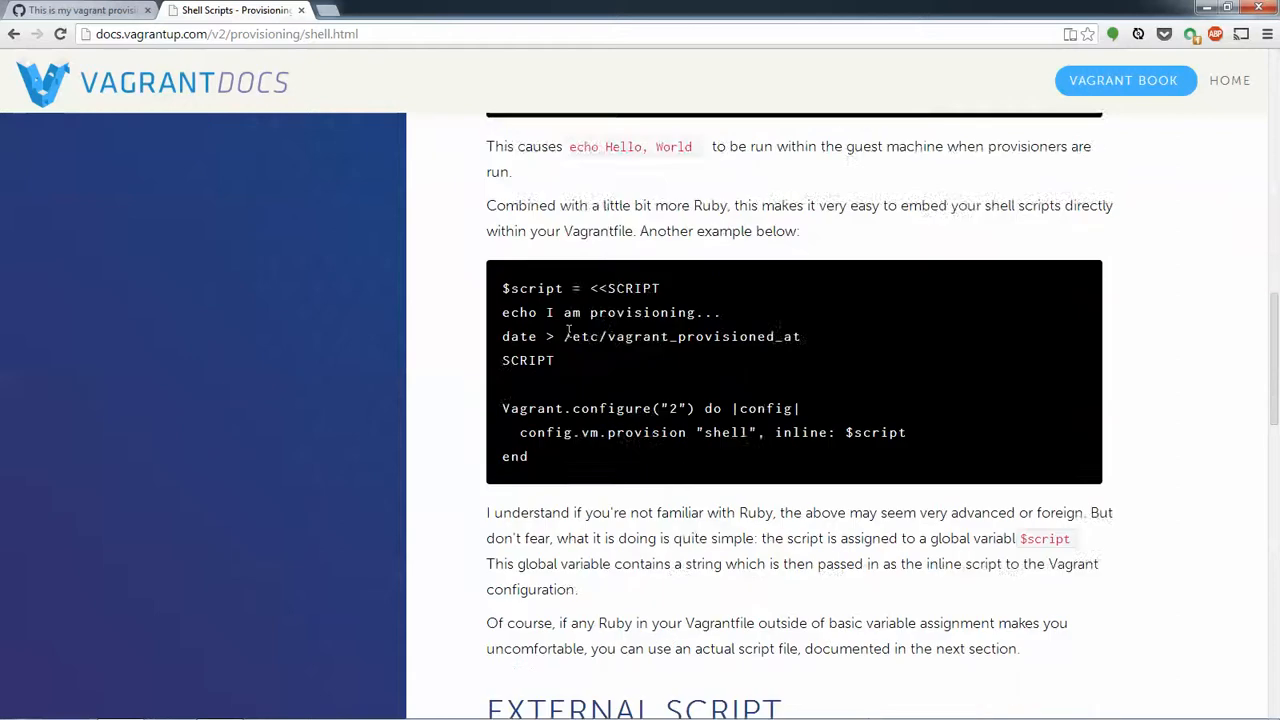
scroll(567, 329, down, 5)
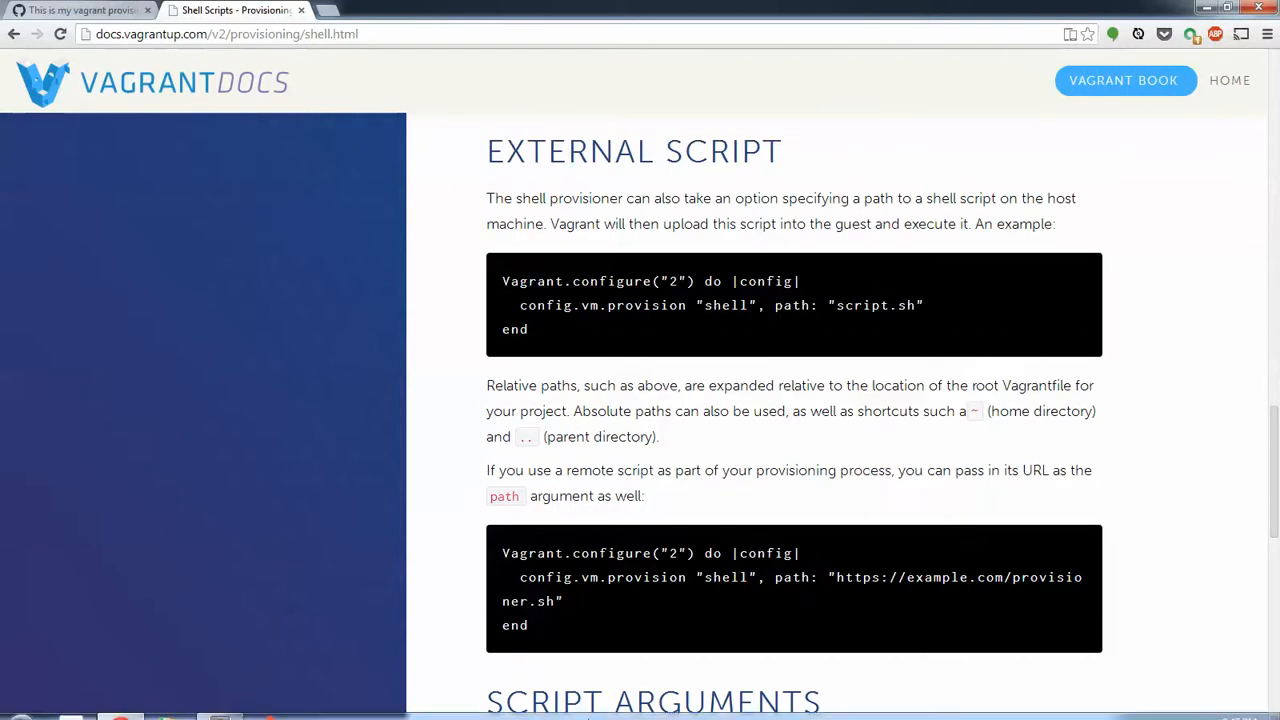
Return to the Vagrantfile in the editor after reviewing the External Script example.
click(220, 705)
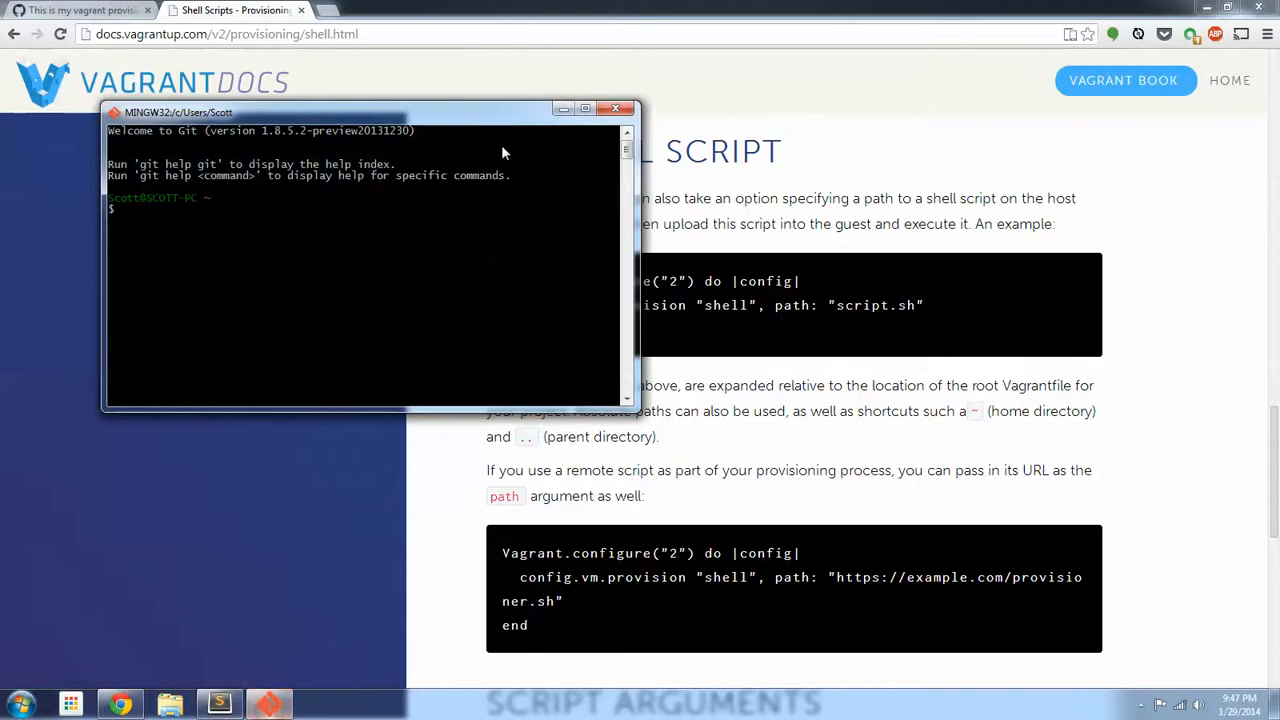
click(615, 110)
click(220, 705)
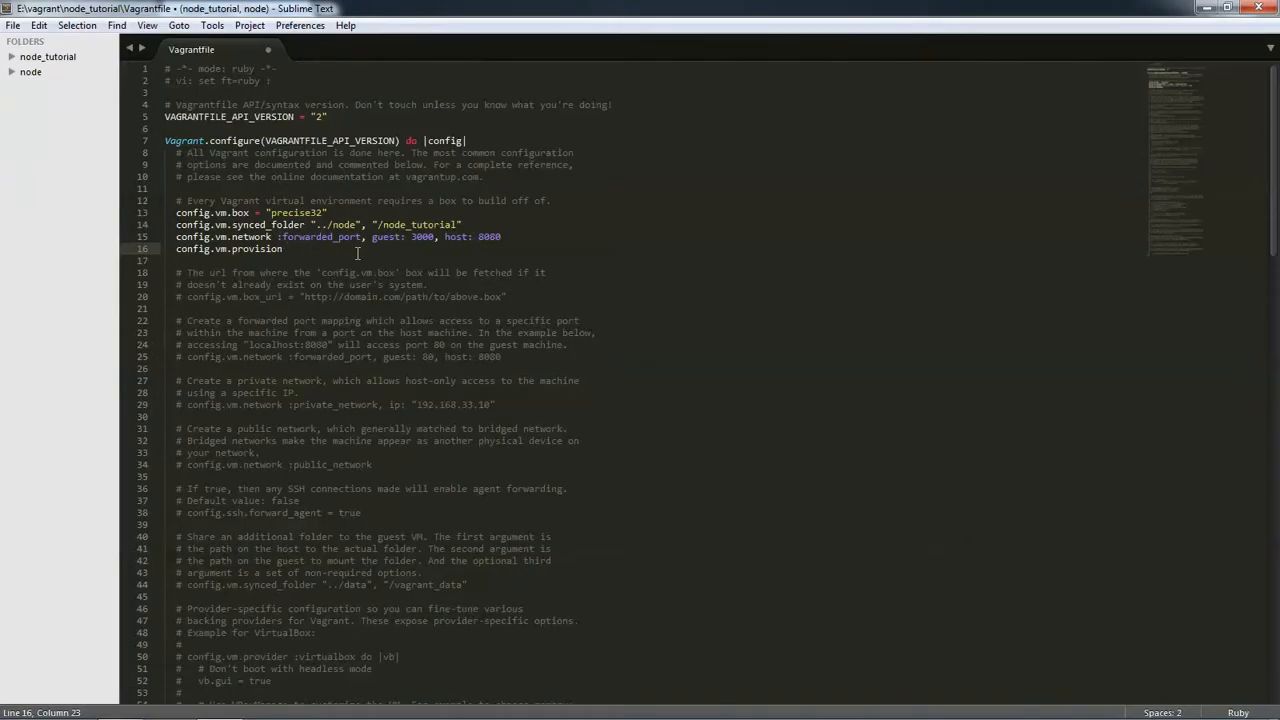
text(")
text(shell")
text(, )
text(path)
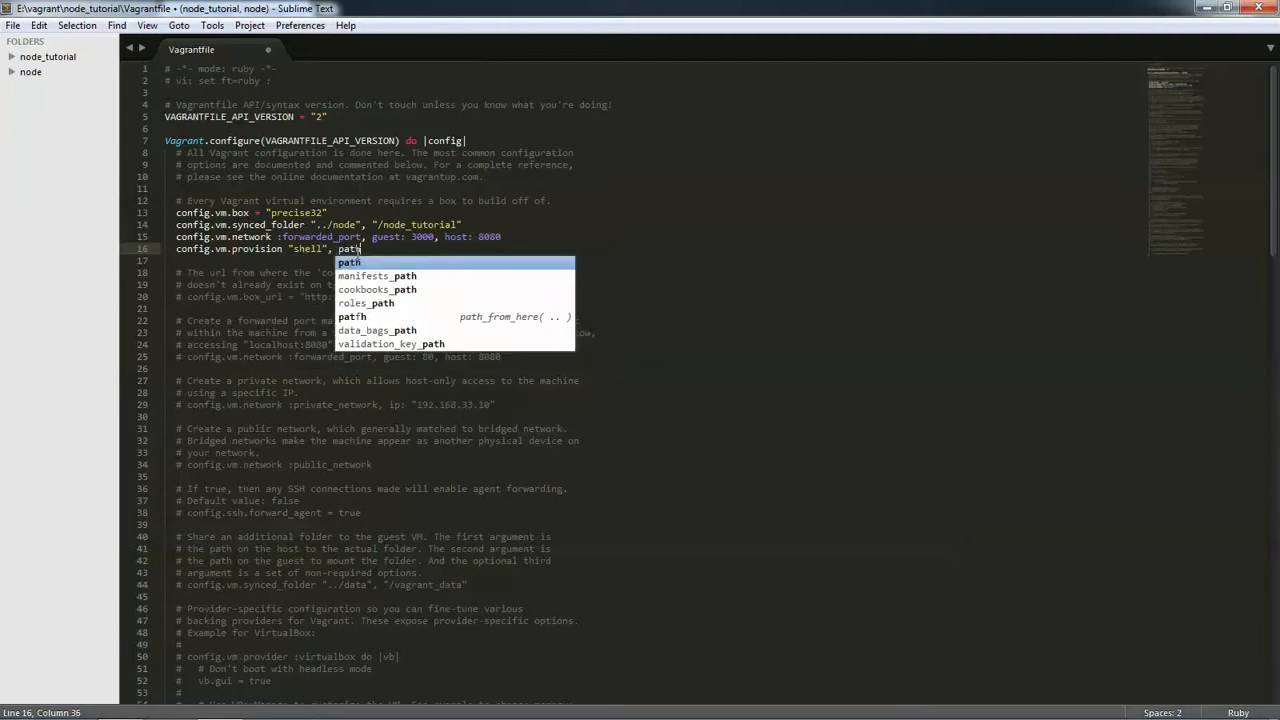
text(: )
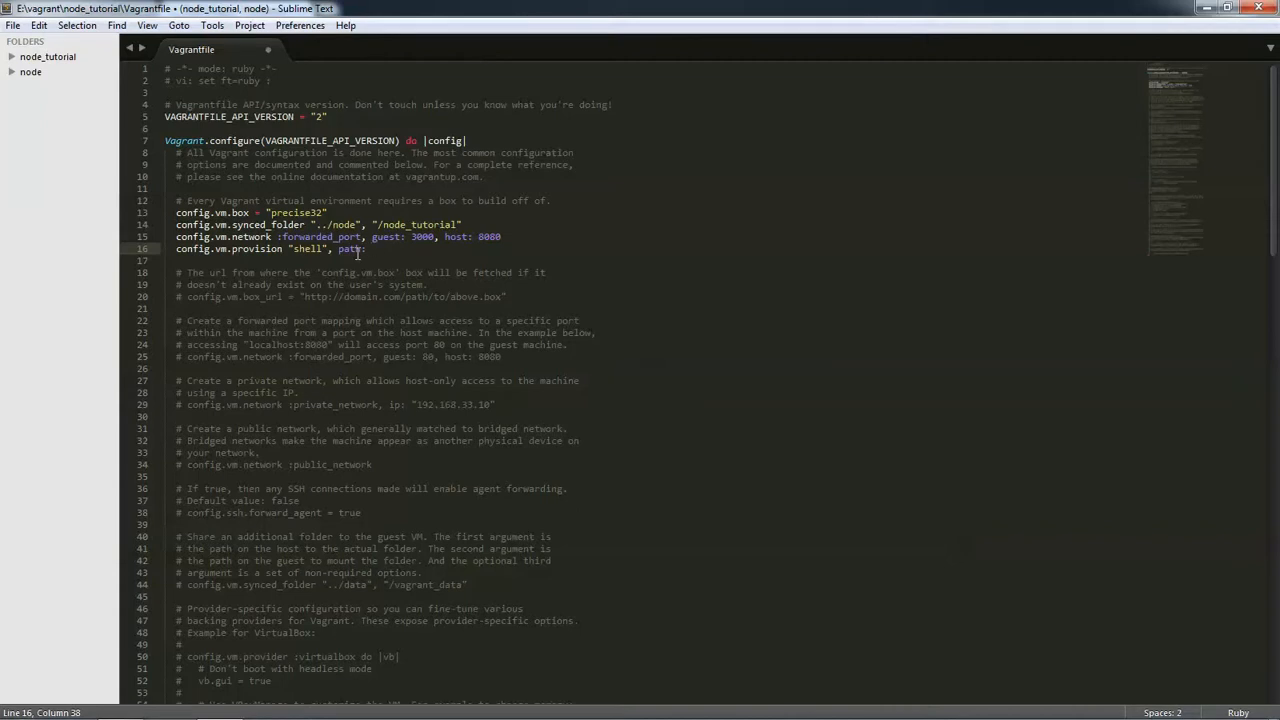
text(")
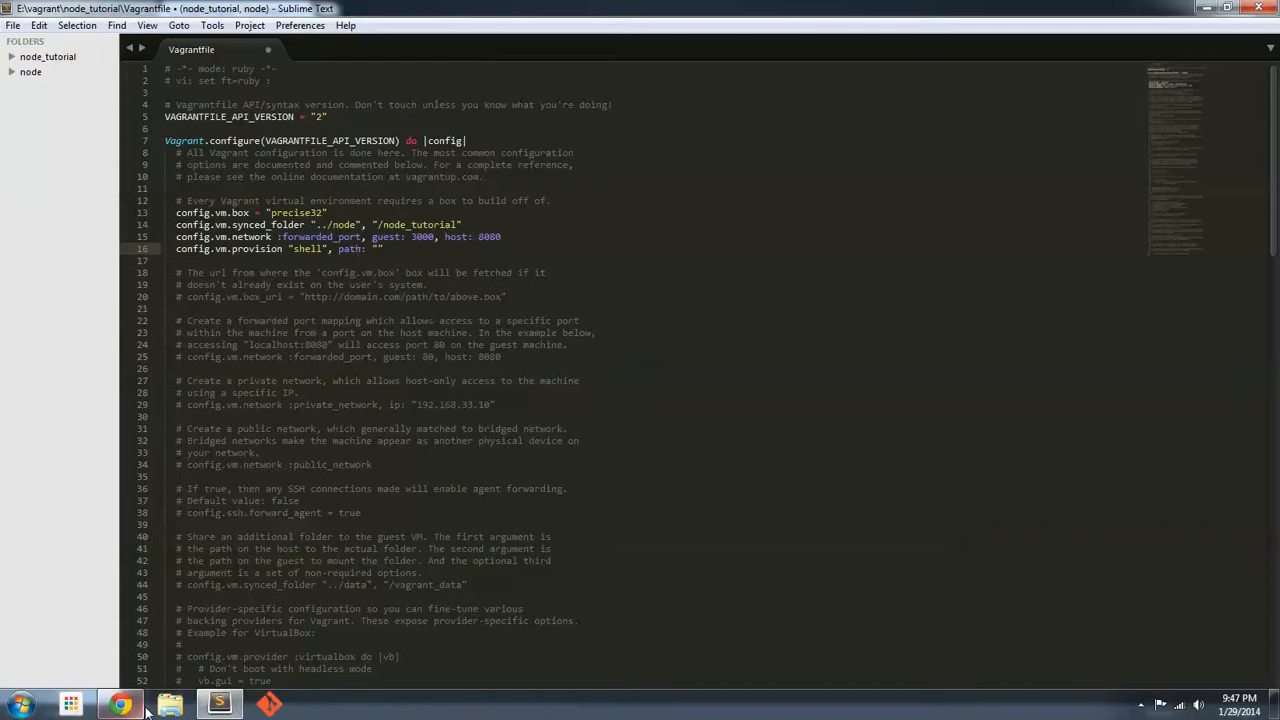
Complete line 16 as config.vm.provision "shell", path: "" and bring the browser forward.
click(120, 708)
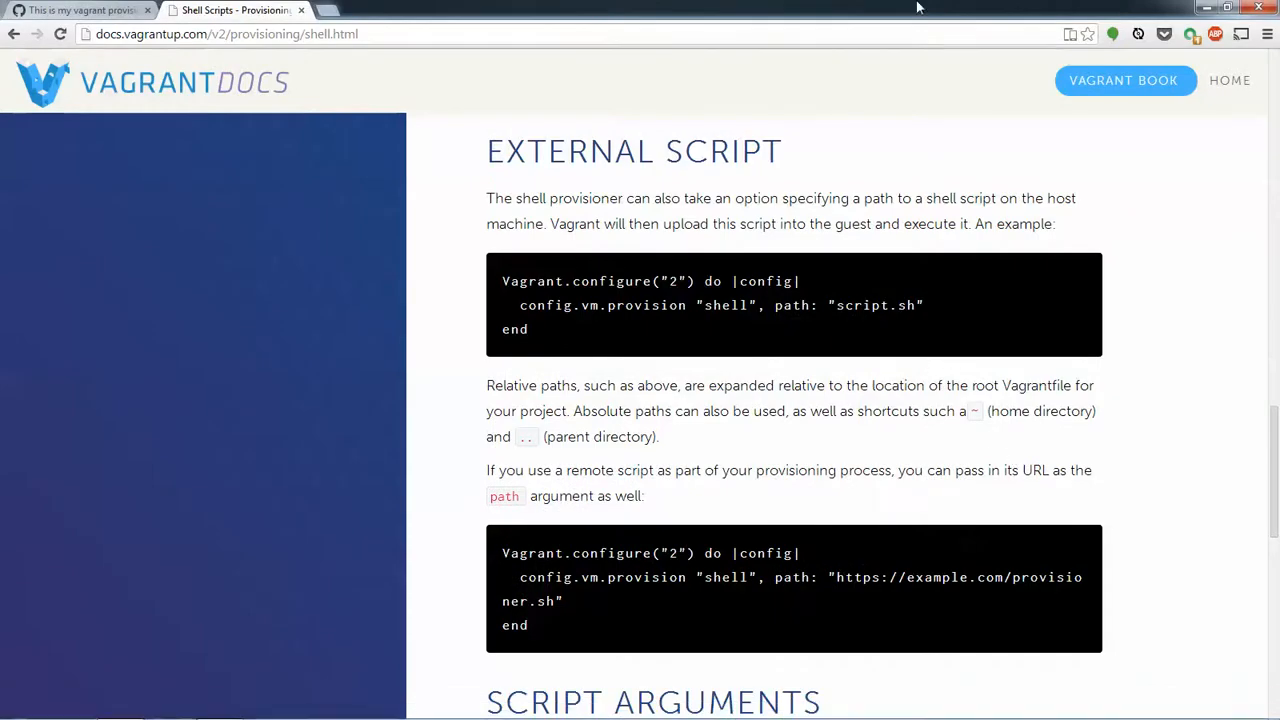
Close the Vagrant docs tab and view the provision.sh gist as raw plain text.
click(302, 10)
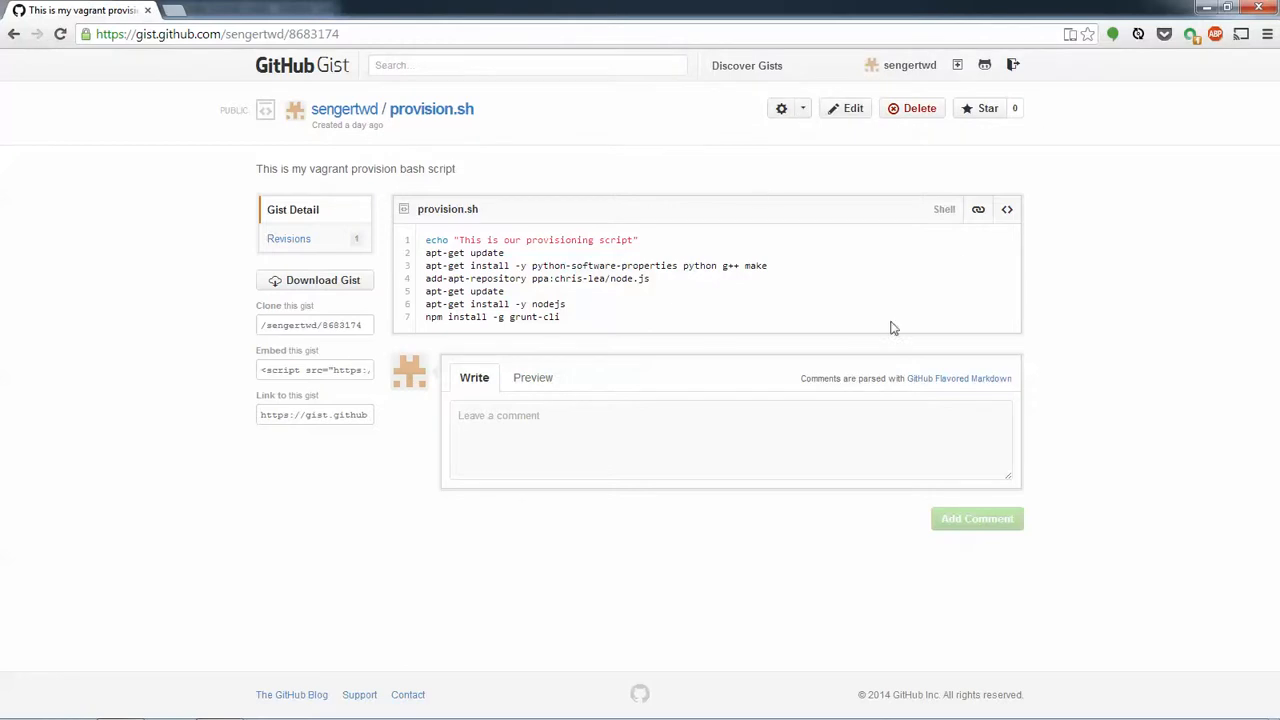
click(1006, 212)
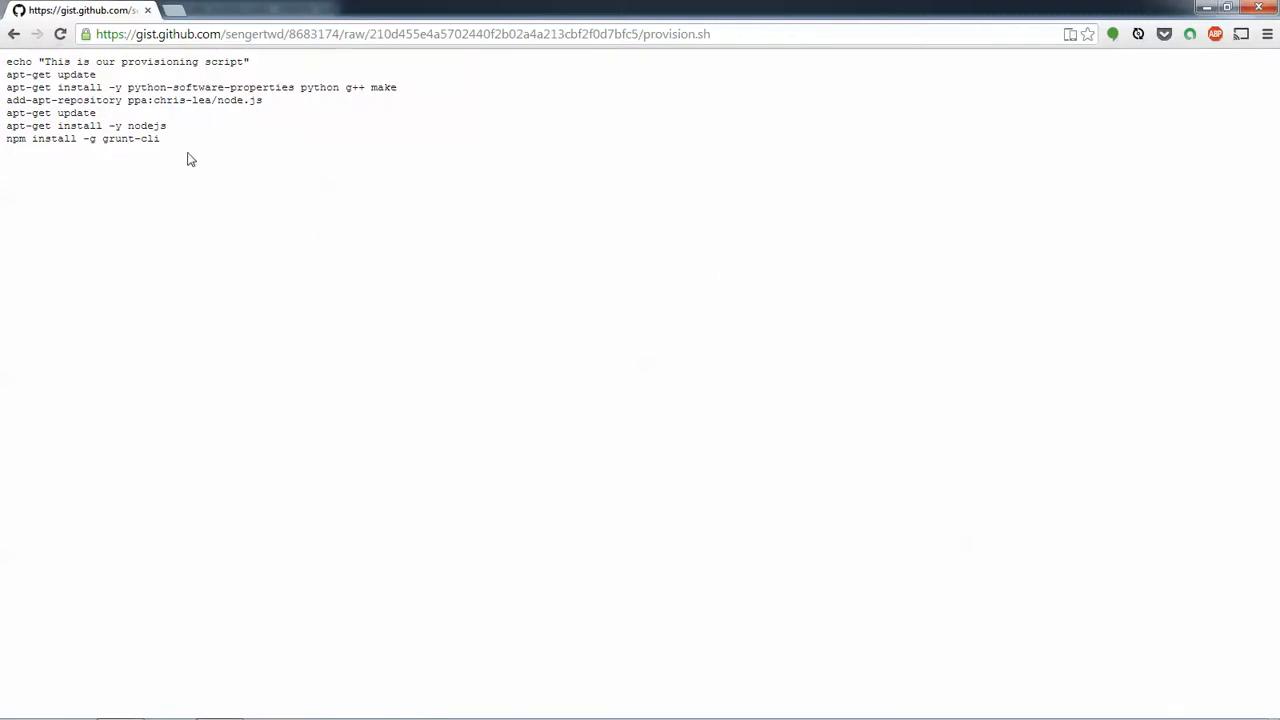
click(13, 34)
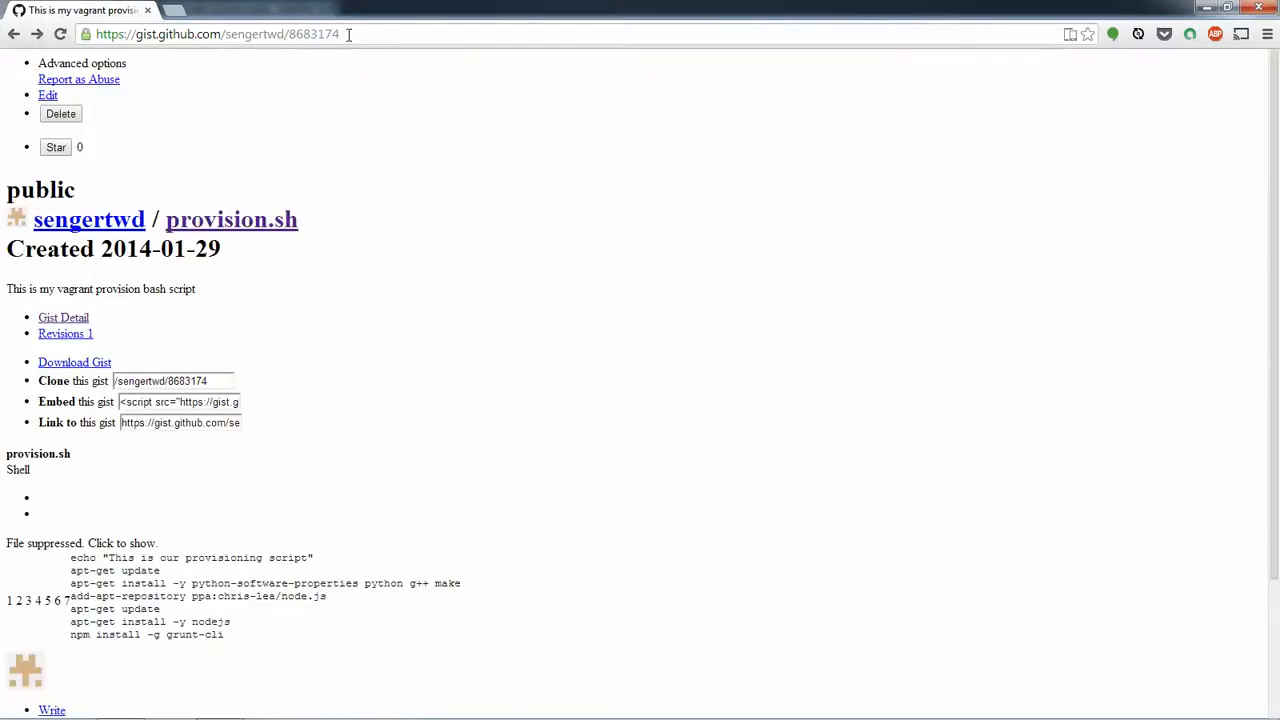
click(61, 34)
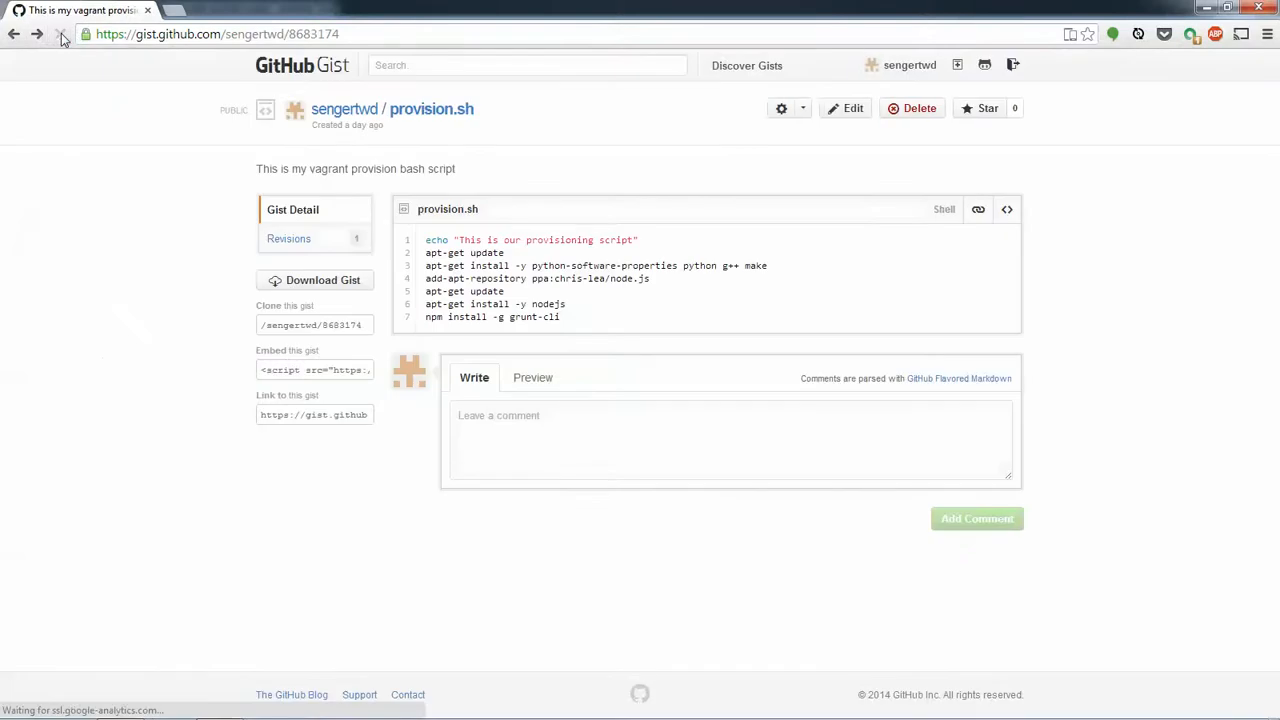
click(1008, 210)
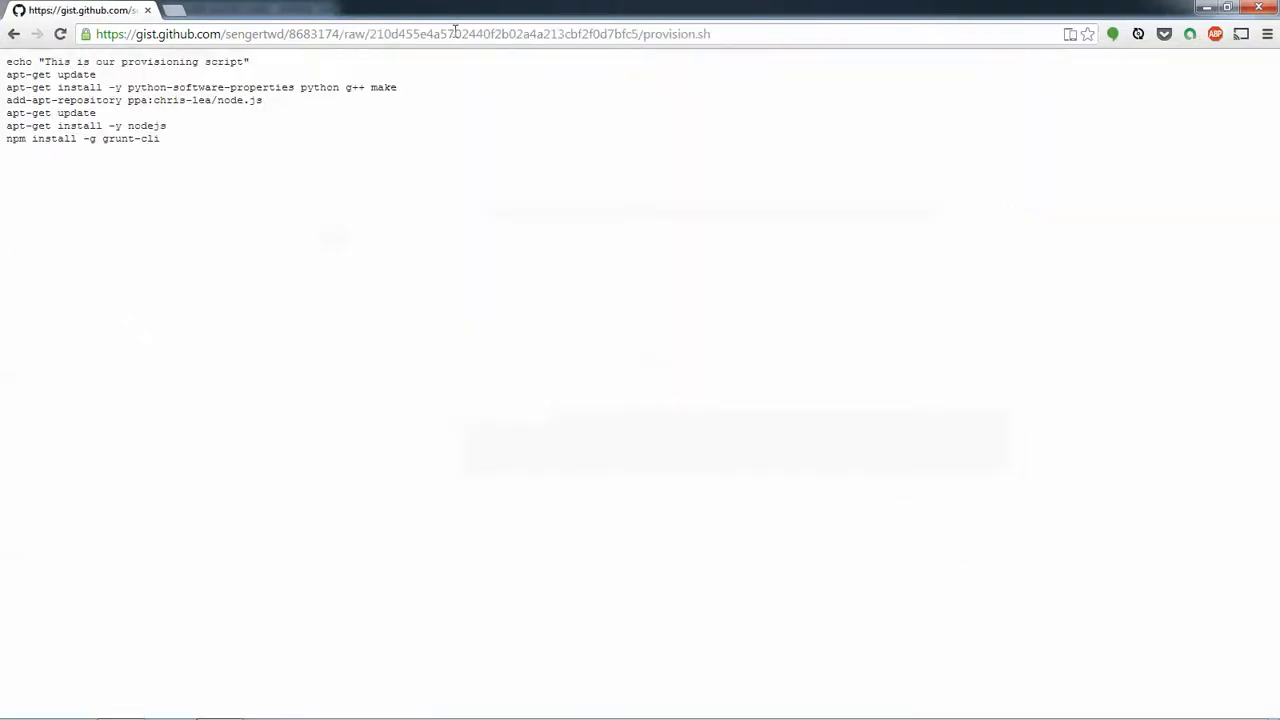
Save the raw script into E:\vagrant\node_tutorial beside the Vagrantfile.
key(ctrl+s)
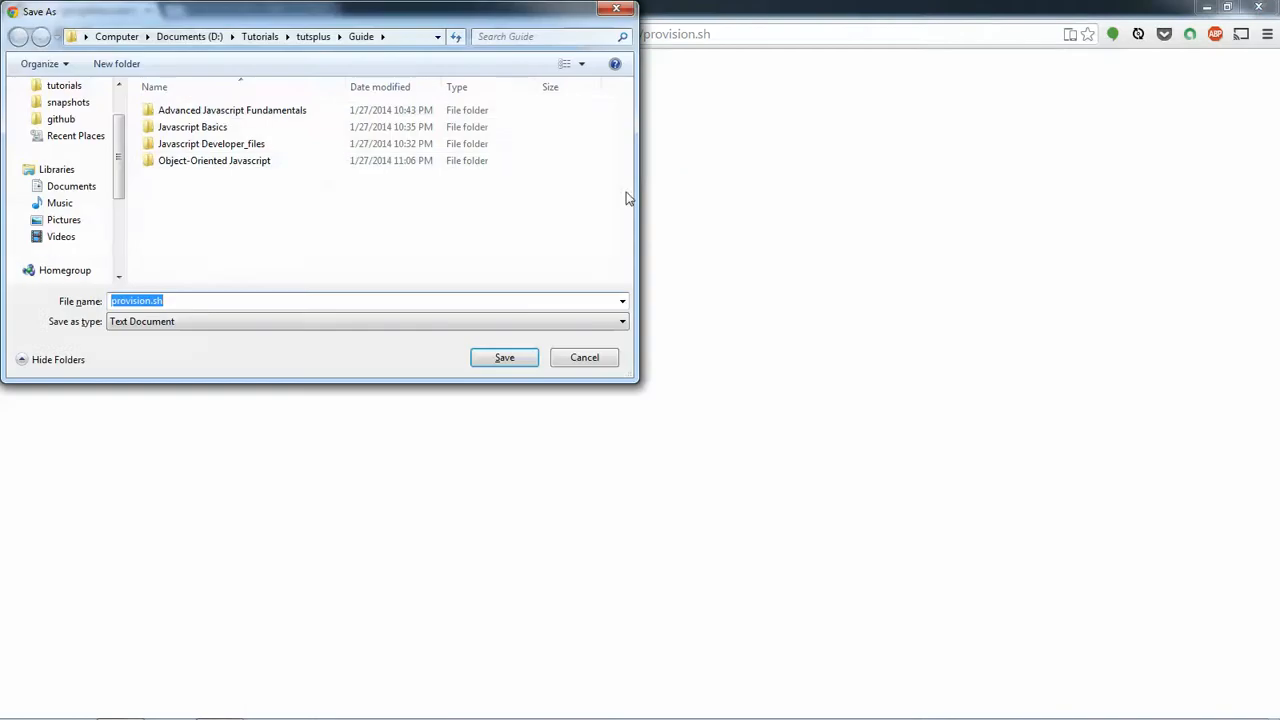
scroll(70, 180, down, 3)
scroll(70, 200, down, 2)
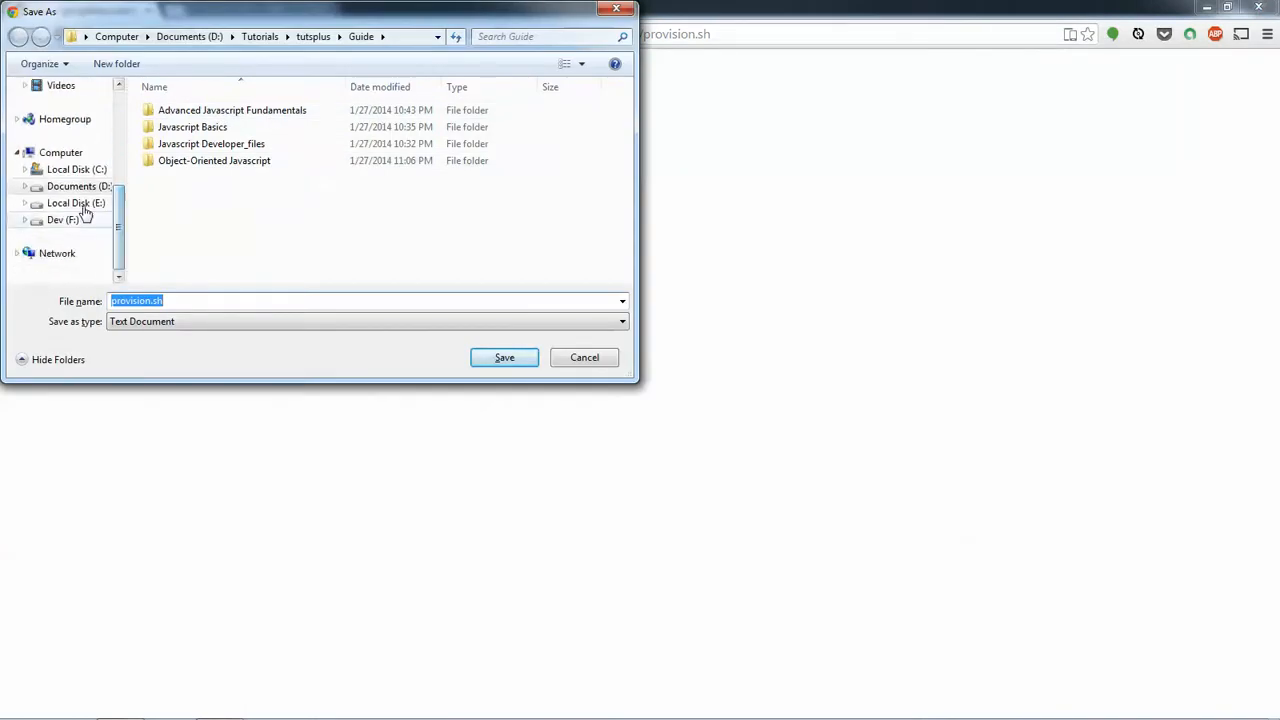
click(76, 203)
double_click(175, 143)
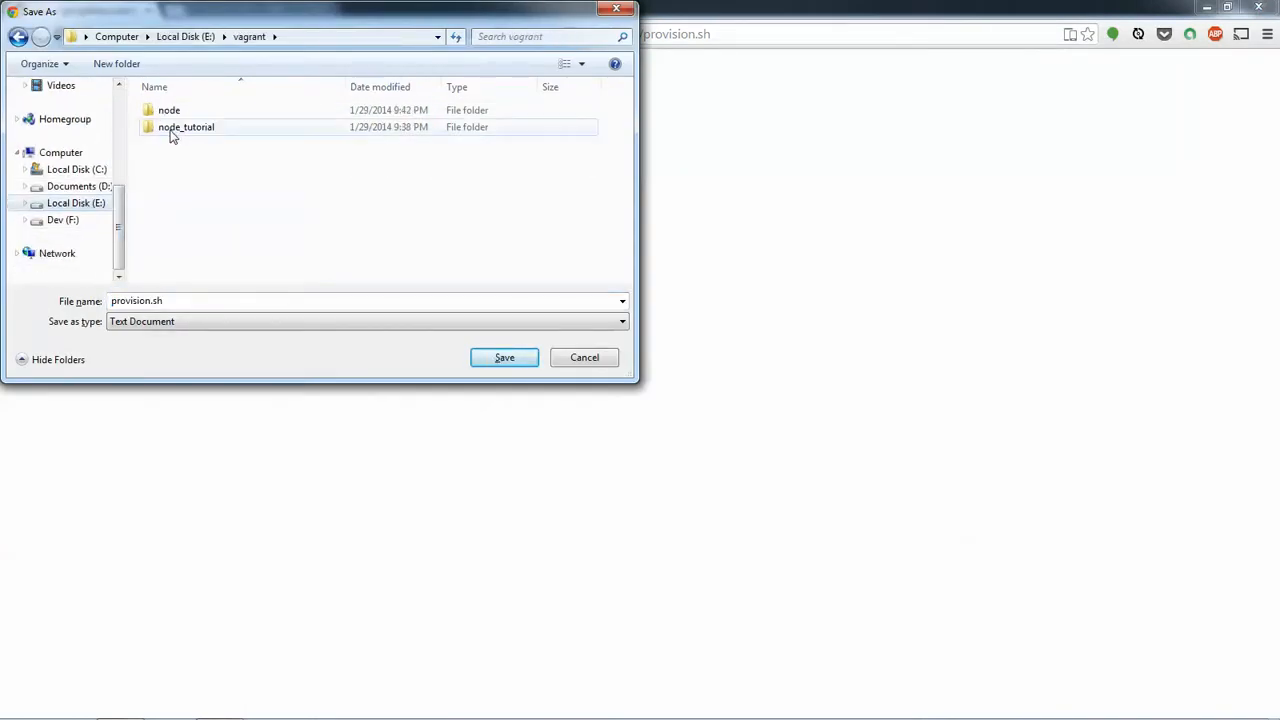
double_click(186, 127)
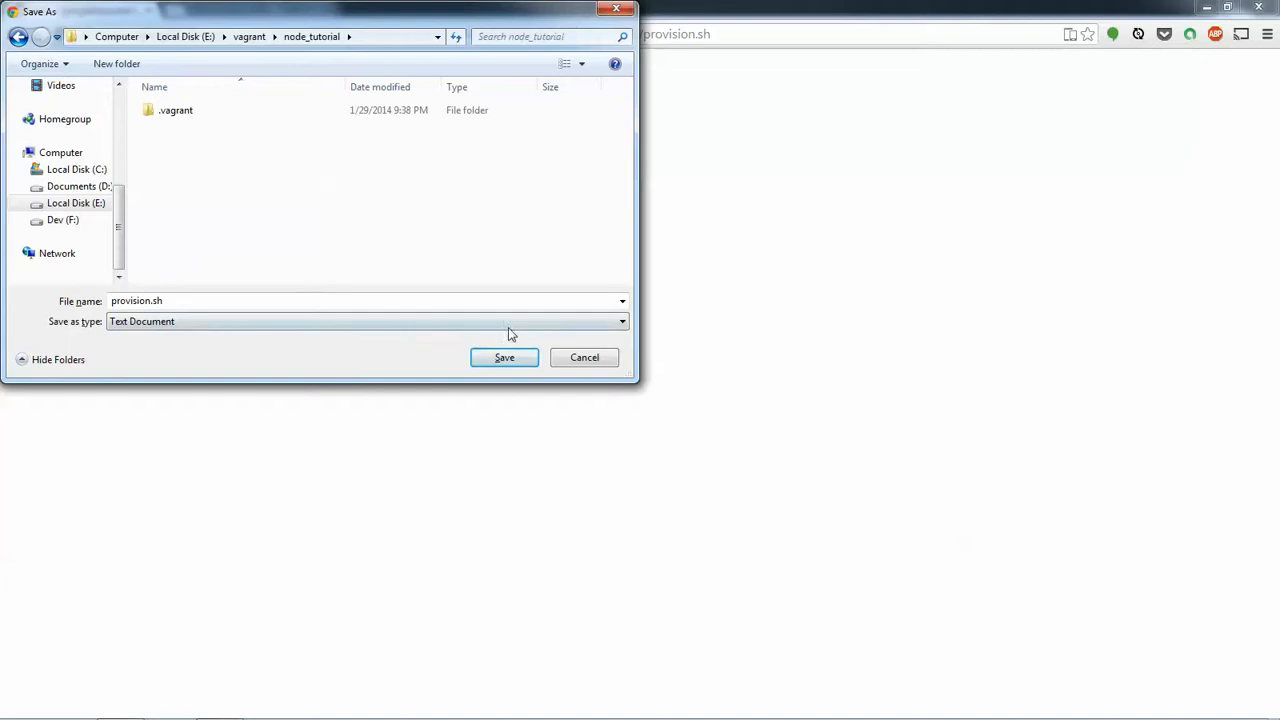
click(504, 358)
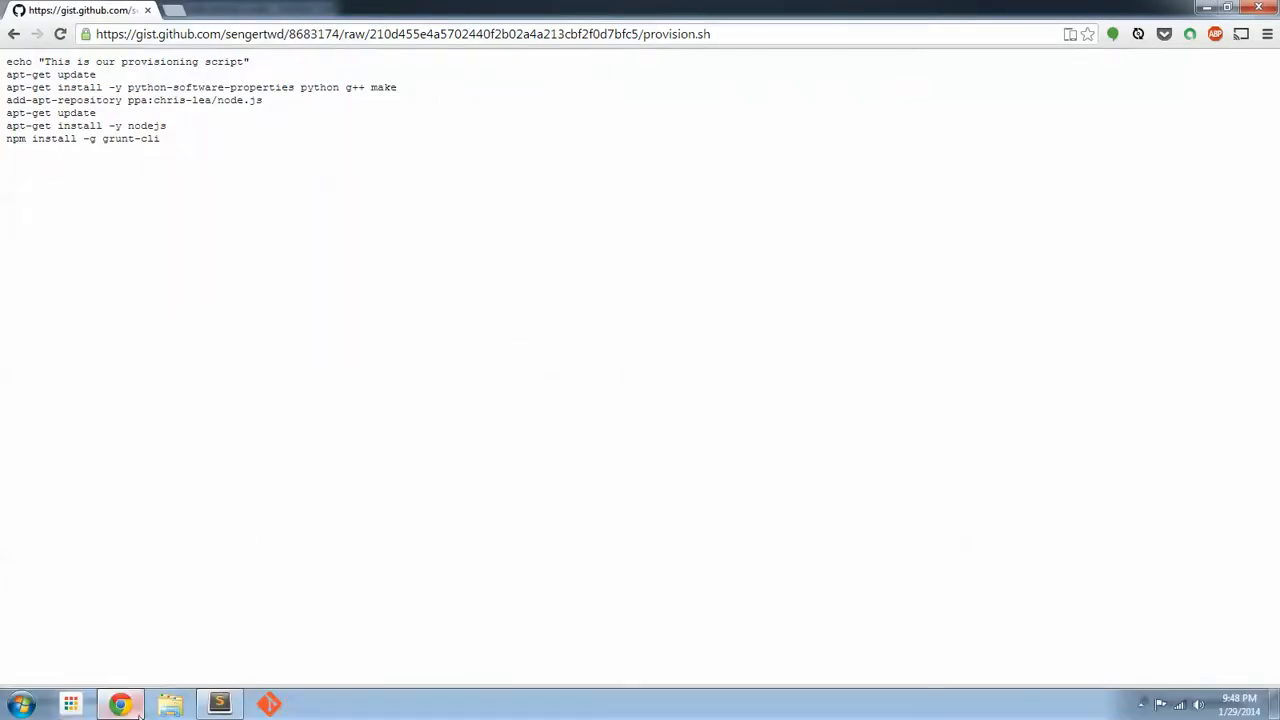
click(220, 705)
Rename provision.sh.txt to provision.sh in the sidebar.
click(47, 72)
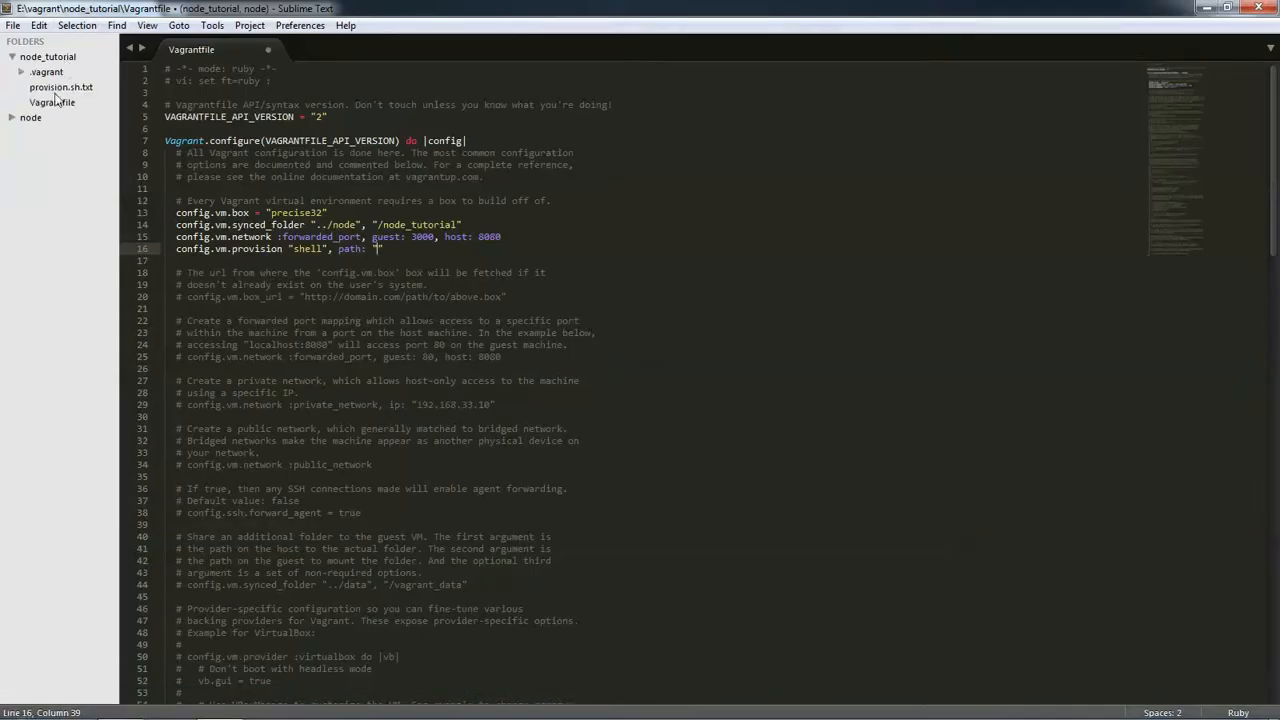
right_click(60, 87)
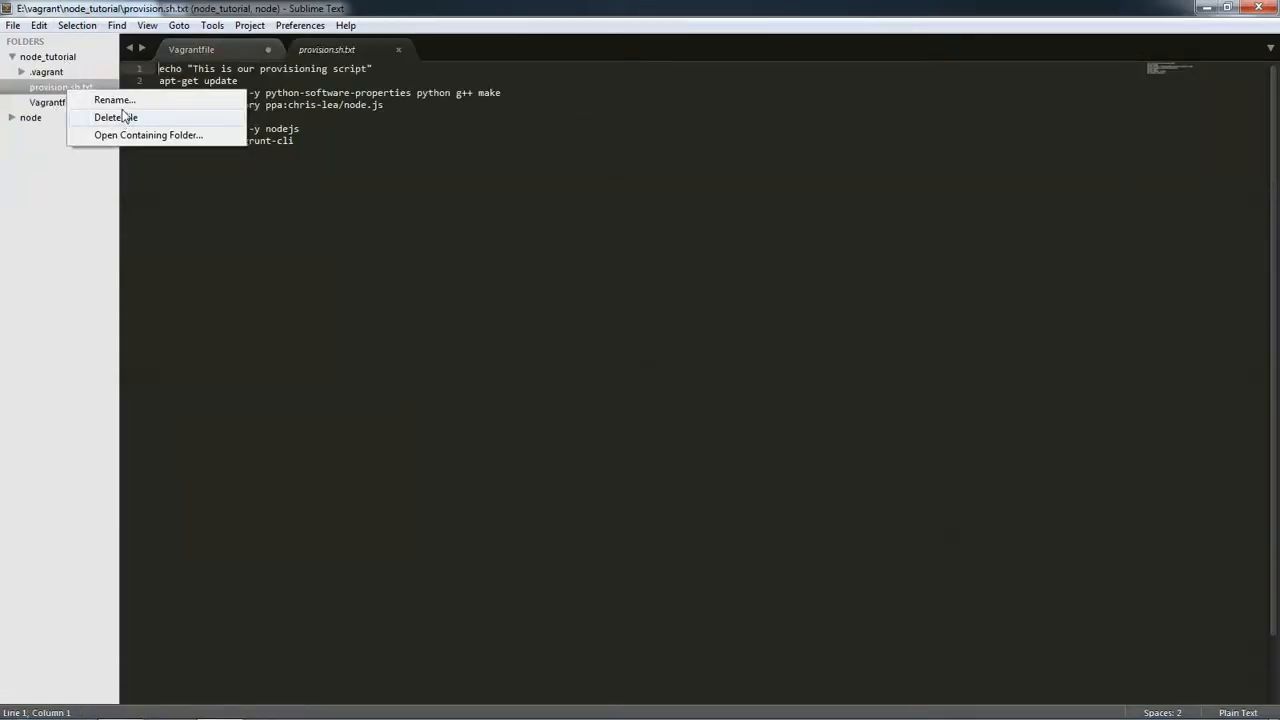
click(124, 103)
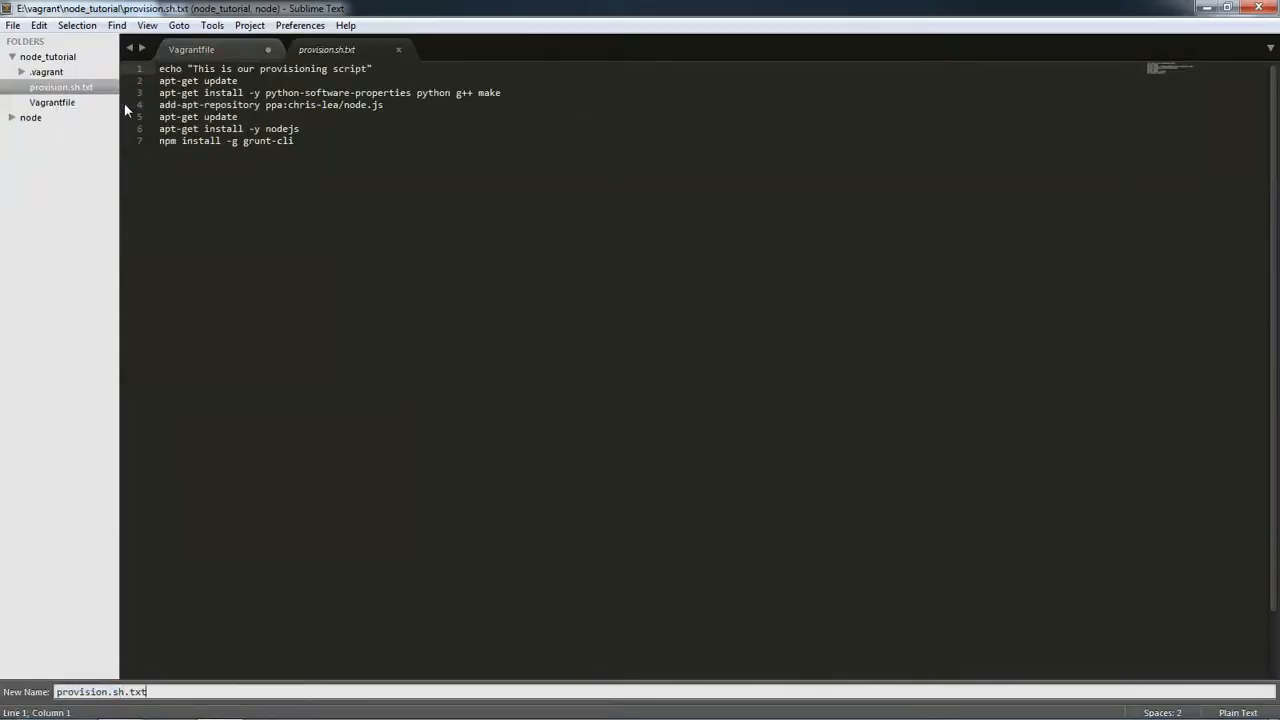
key(BackSpace)
key(BackSpace)
key(BackSpace)
key(BackSpace)
key(Return)
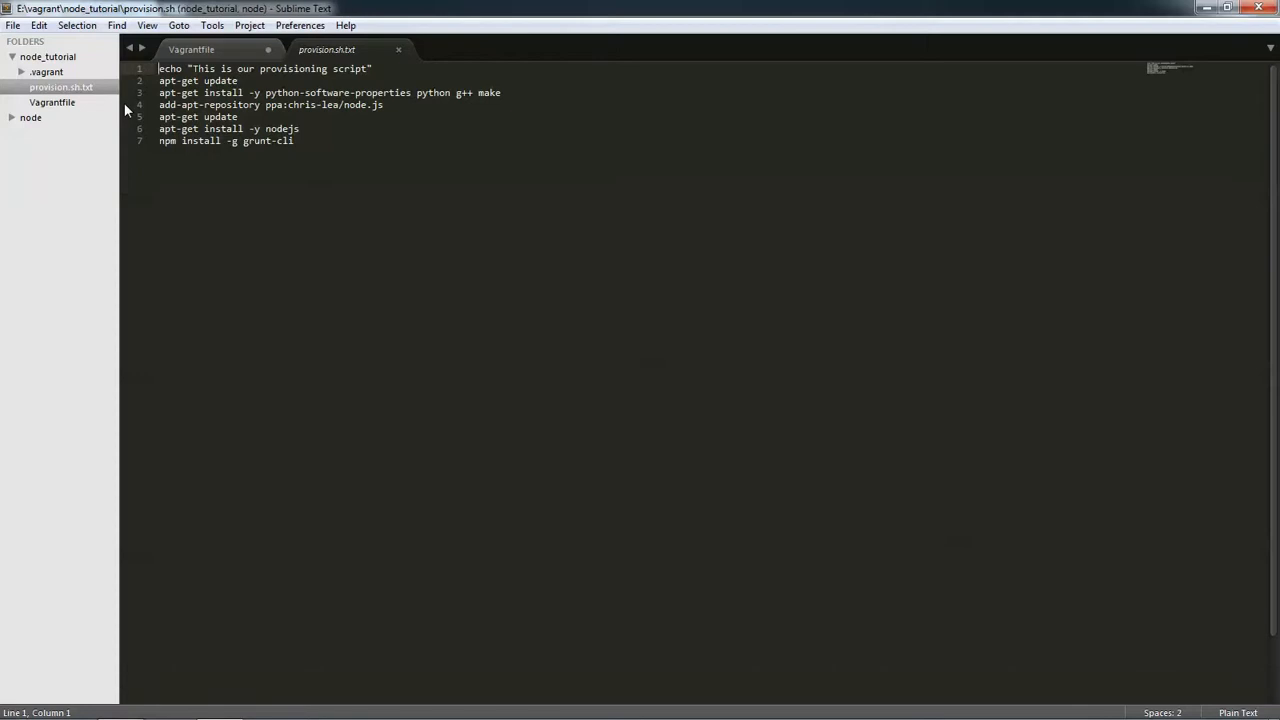
Close the stale provision.sh.txt tab and reopen provision.sh as a shell script.
click(410, 176)
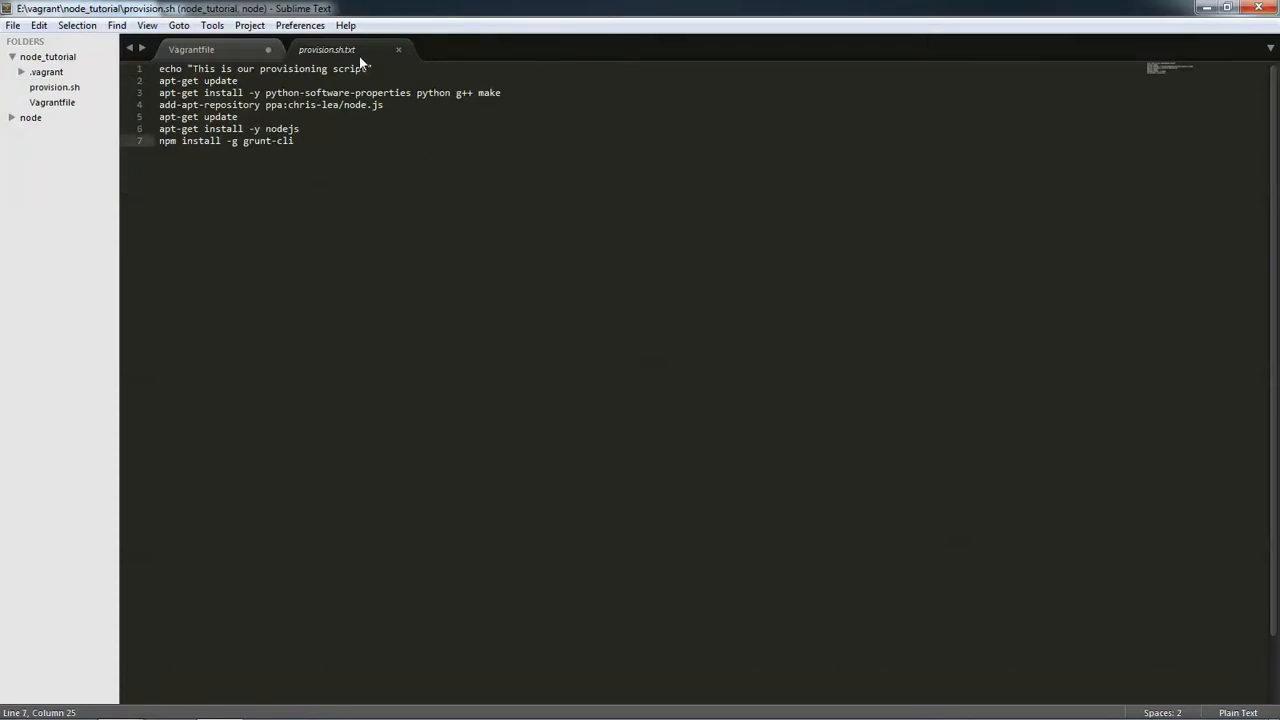
click(399, 50)
click(55, 87)
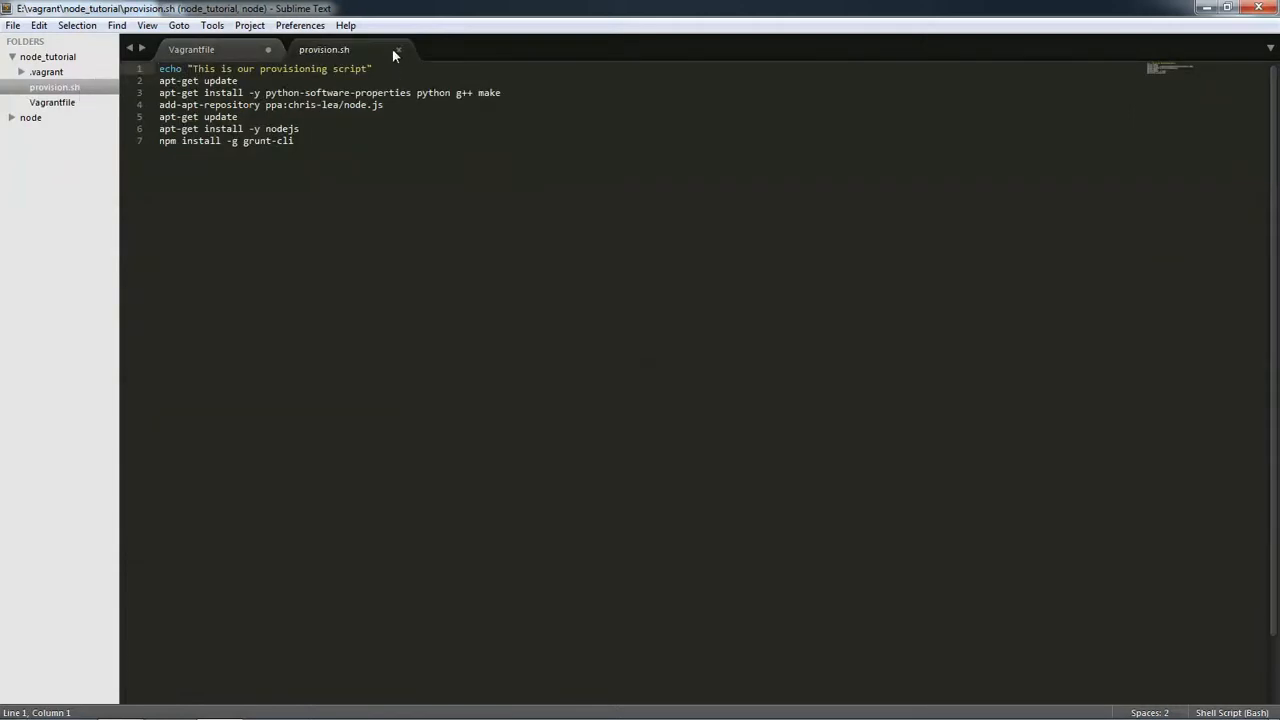
click(399, 49)
In Git Bash, cd to /e/vagrant/node_tutorial/ and list Vagrantfile and provision.sh.
click(1206, 8)
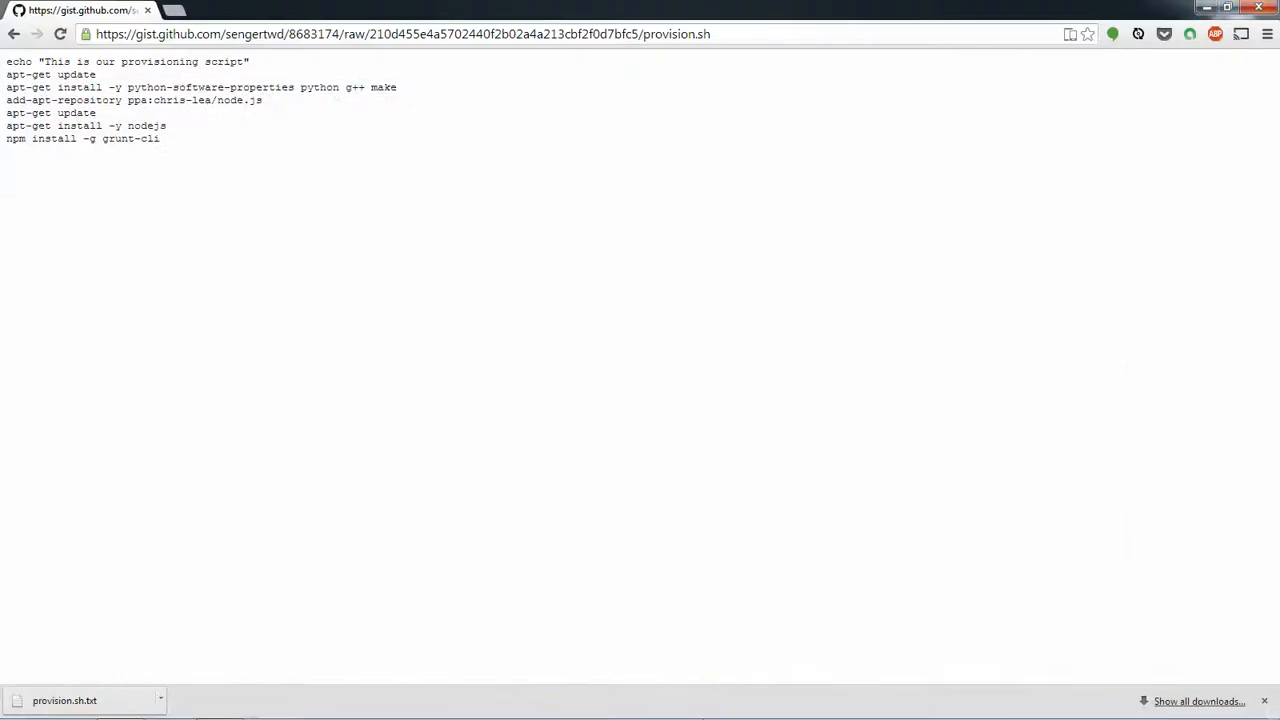
click(268, 706)
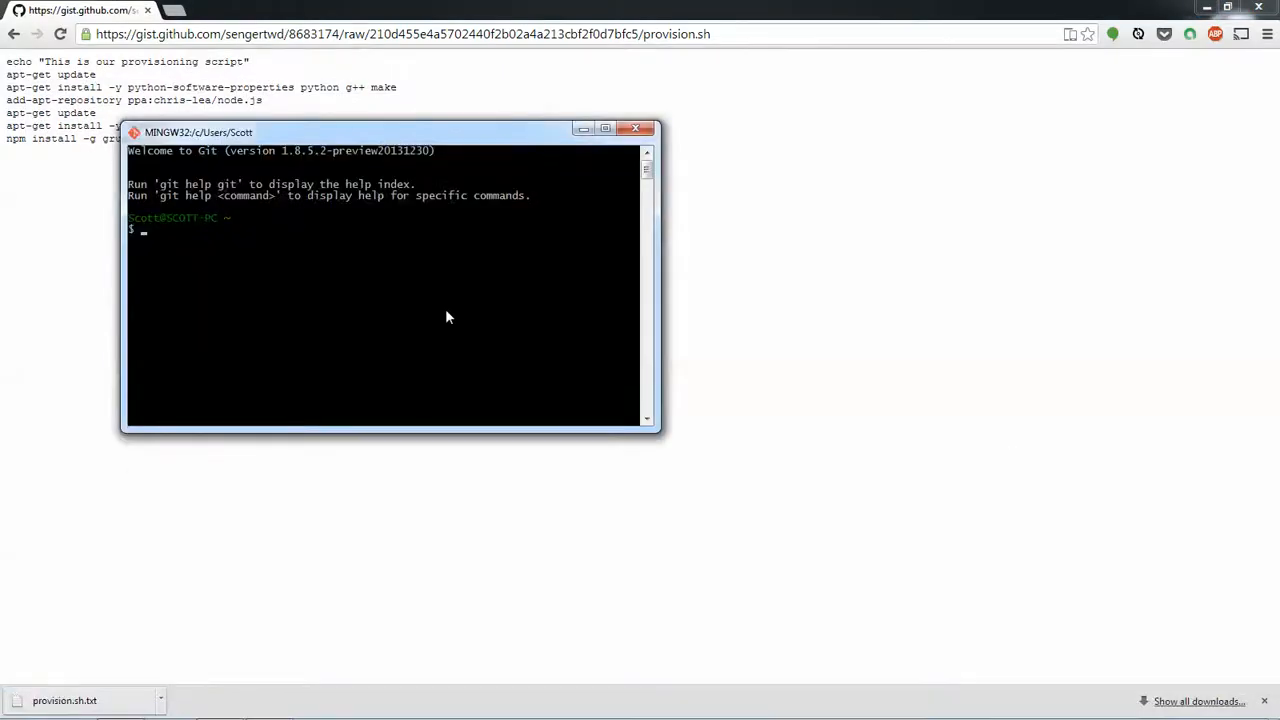
text(cd /v)
key(BackSpace)
text(e/)
text(vg)
key(BackSpace)
text(a)
key(Tab)
text(node)
key(Tab)
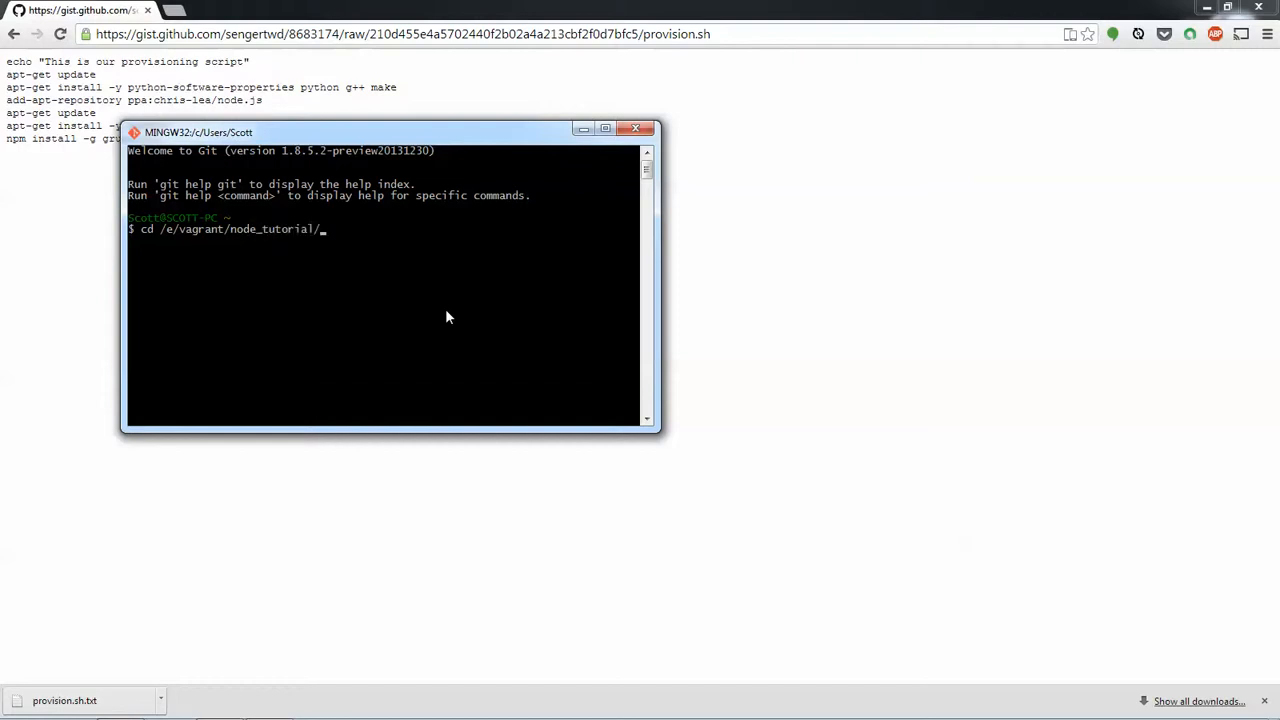
key(Return)
text(ls)
key(Return)
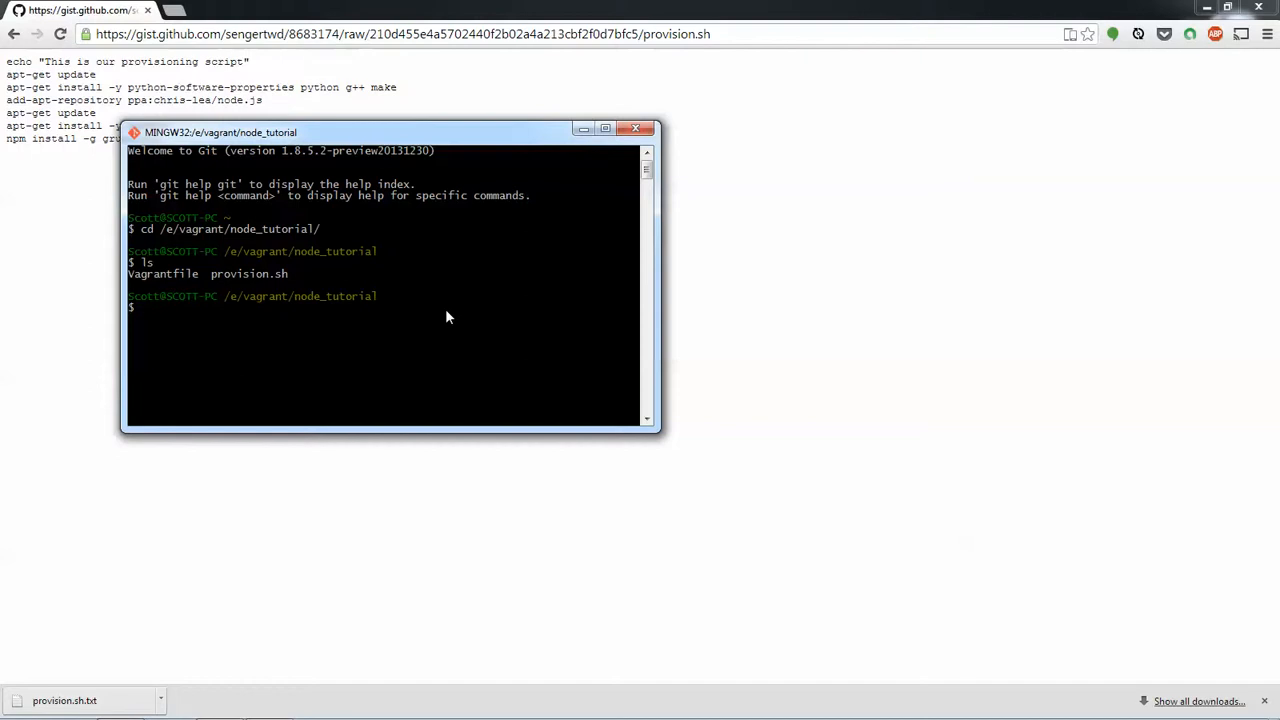
text(vagrant )
text(provision)
Run vagrant provision, which fails because the VM isn't running.
key(Return)
key(Return)
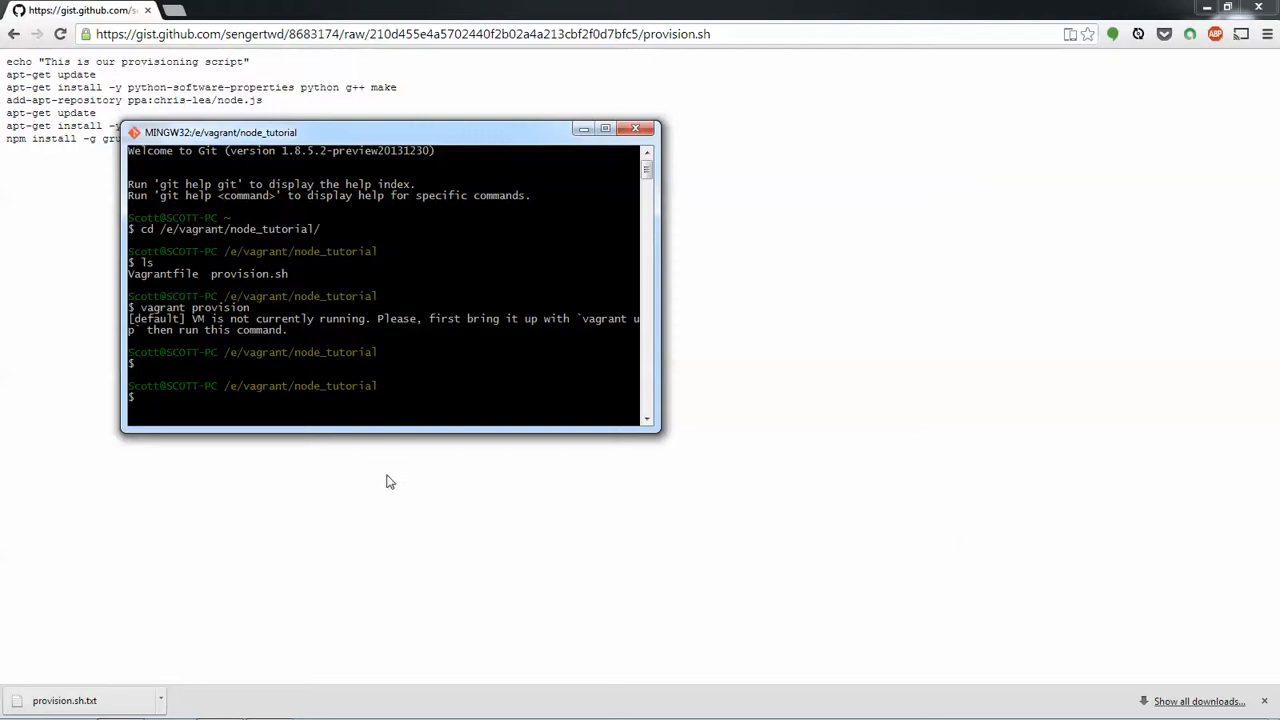
mouse_move(220, 703)
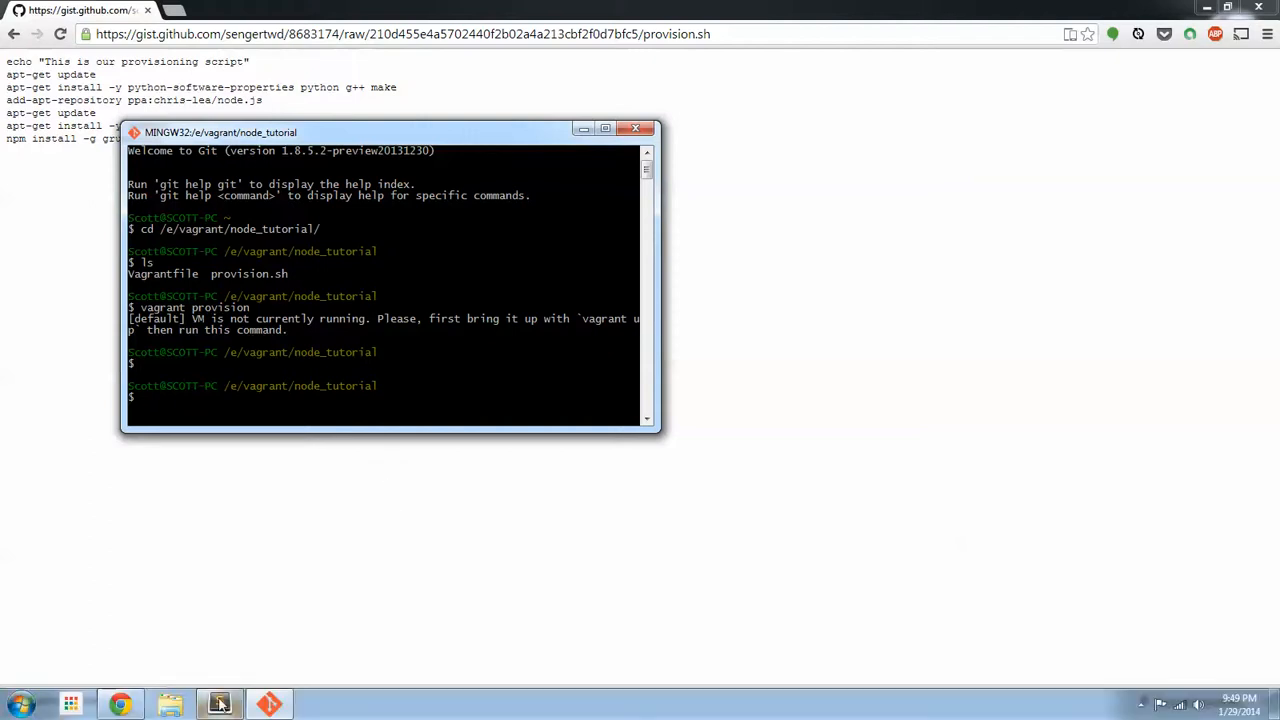
Set the shell provisioner path to "provision.sh", save the Vagrantfile, and view provision.sh.
click(220, 704)
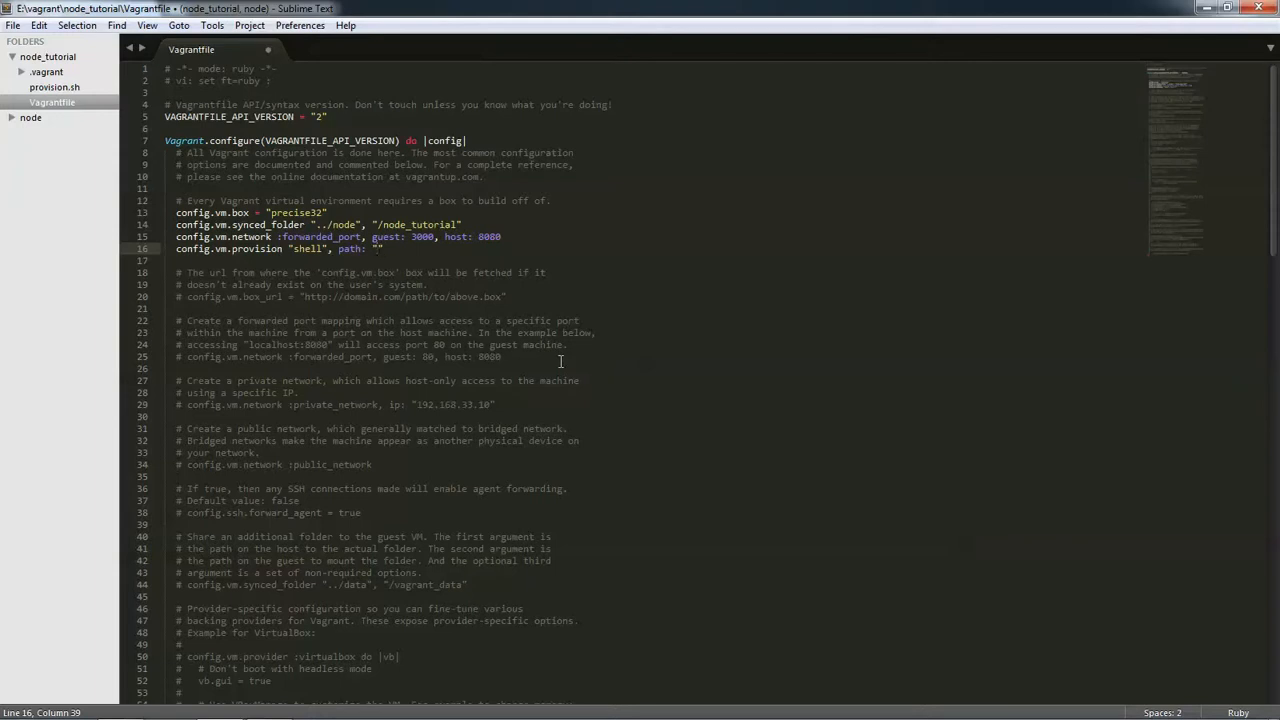
text(provision.s)
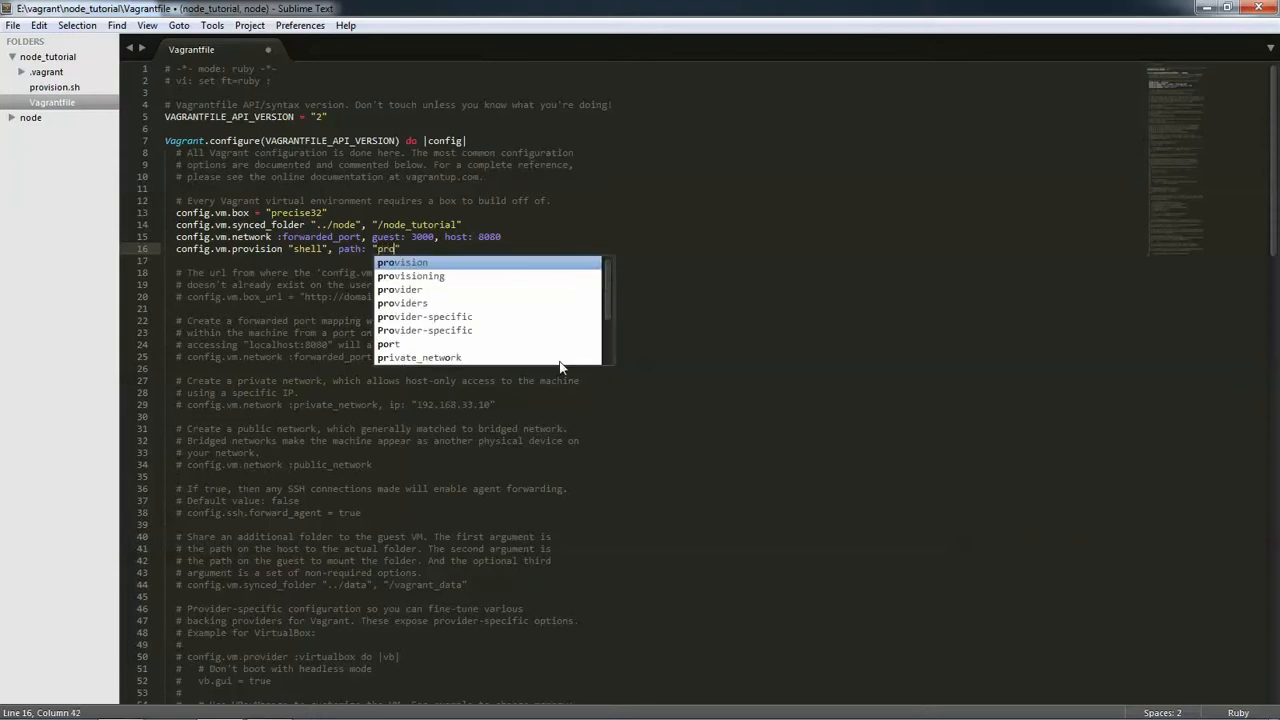
text(h)
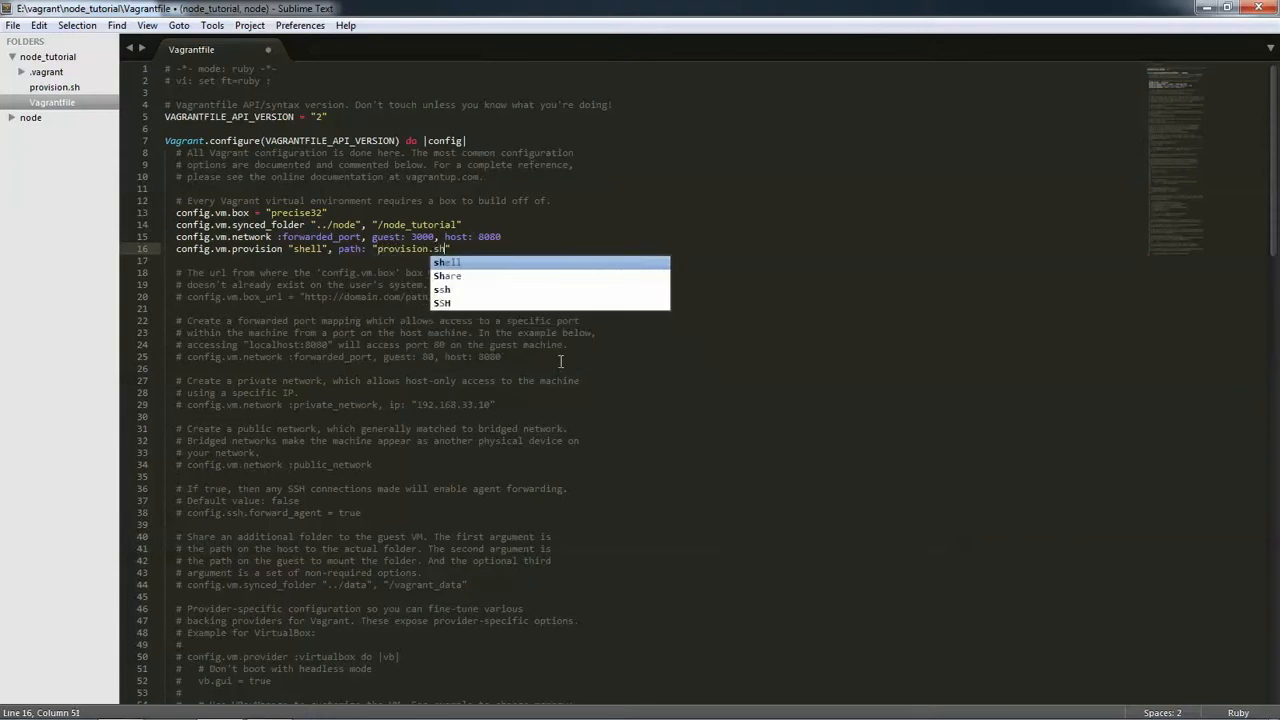
key(ctrl+s)
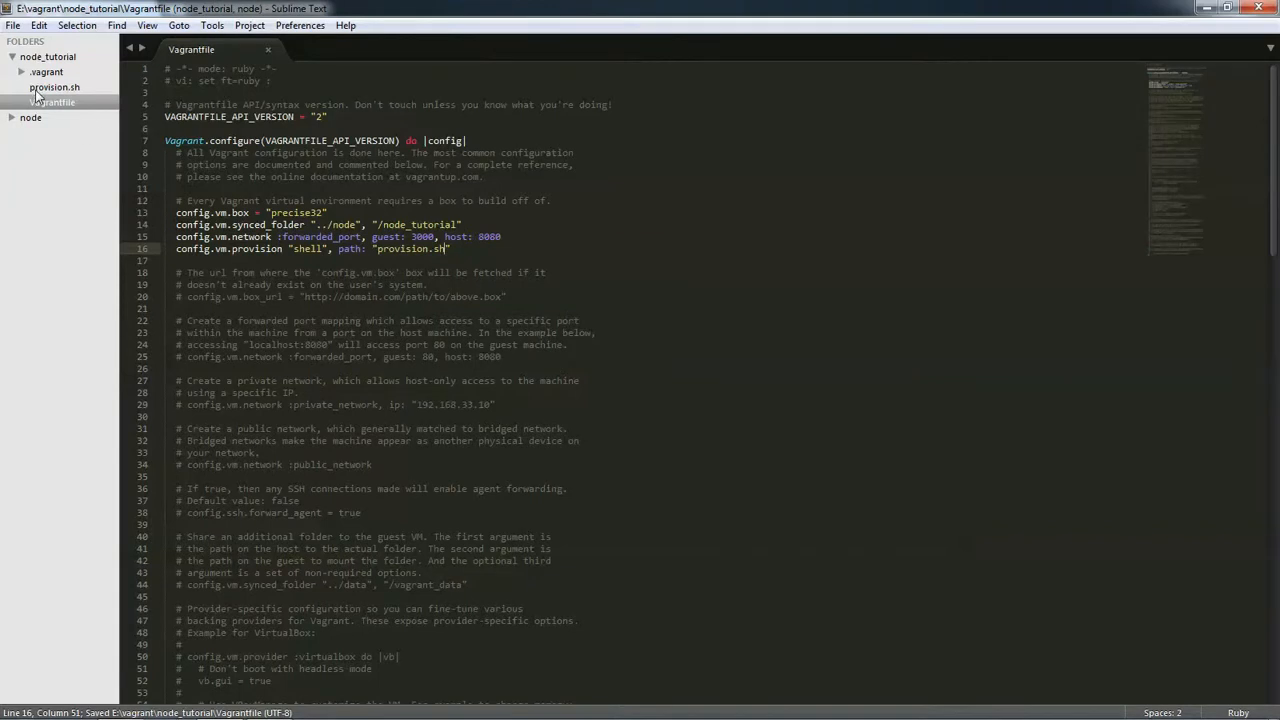
click(50, 87)
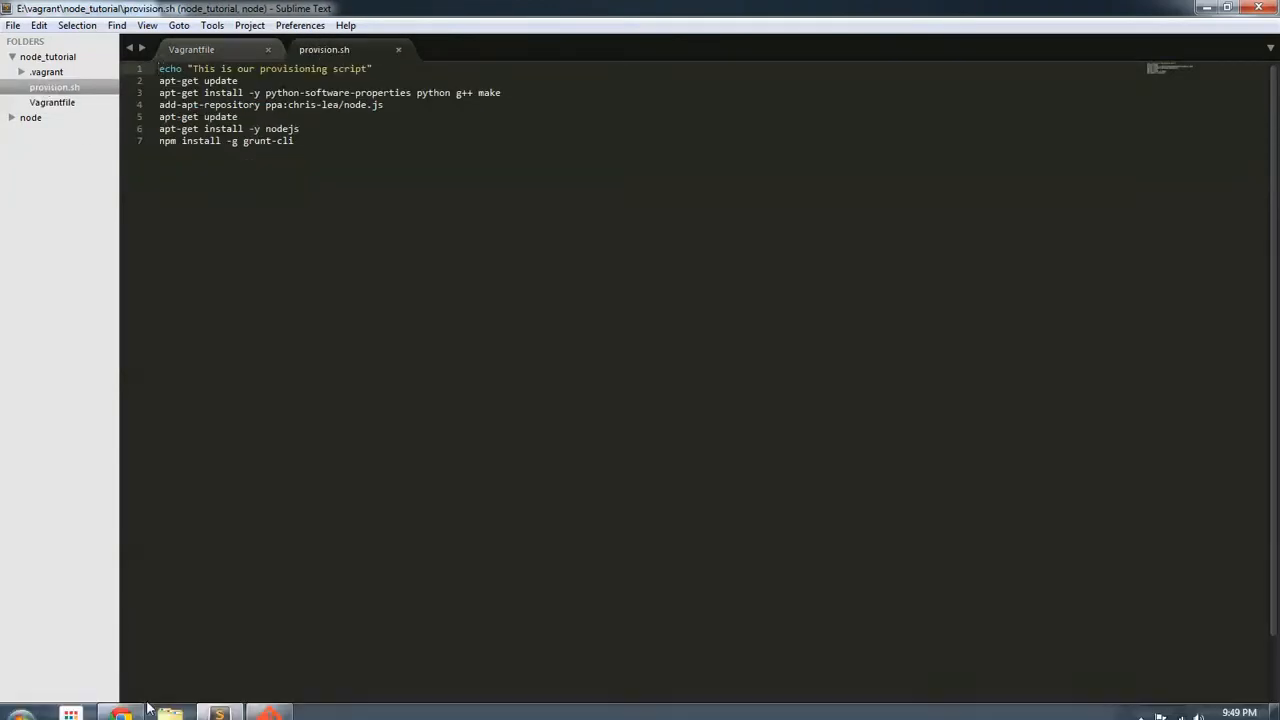
Run vagrant up to boot the VM, mounting shared folders; provisioning is skipped.
click(270, 710)
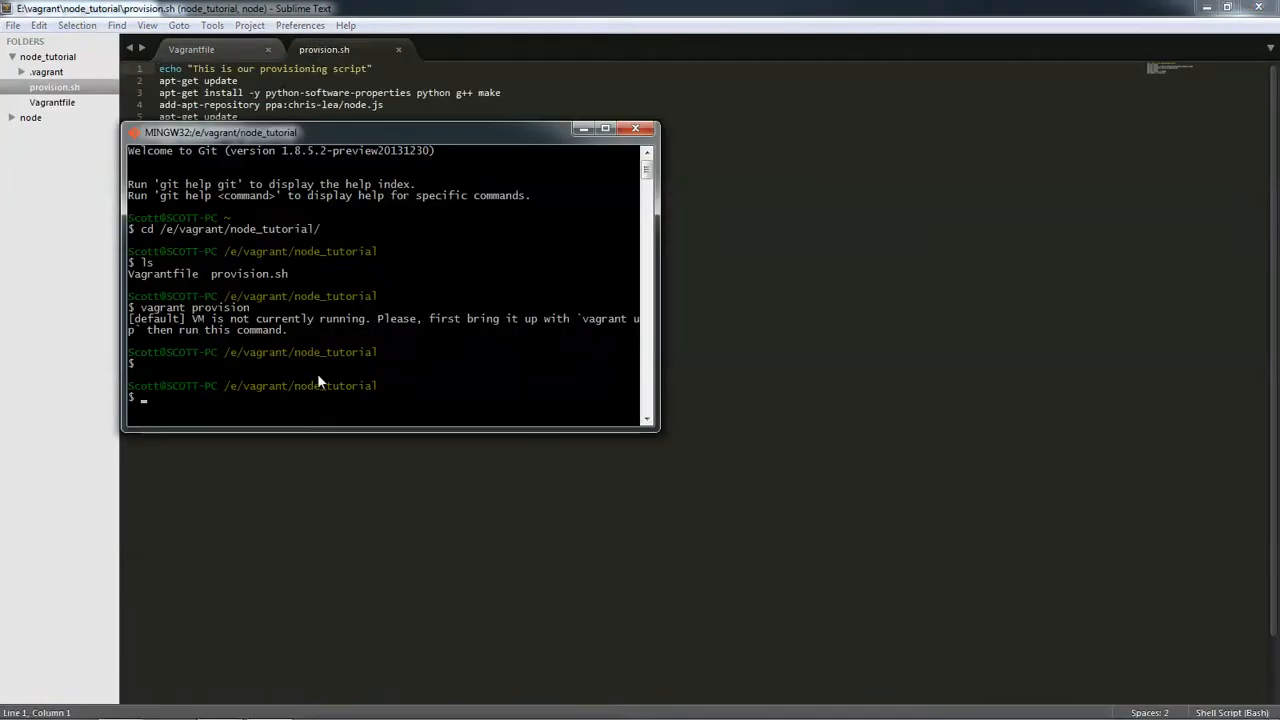
text(vagrant)
text( up)
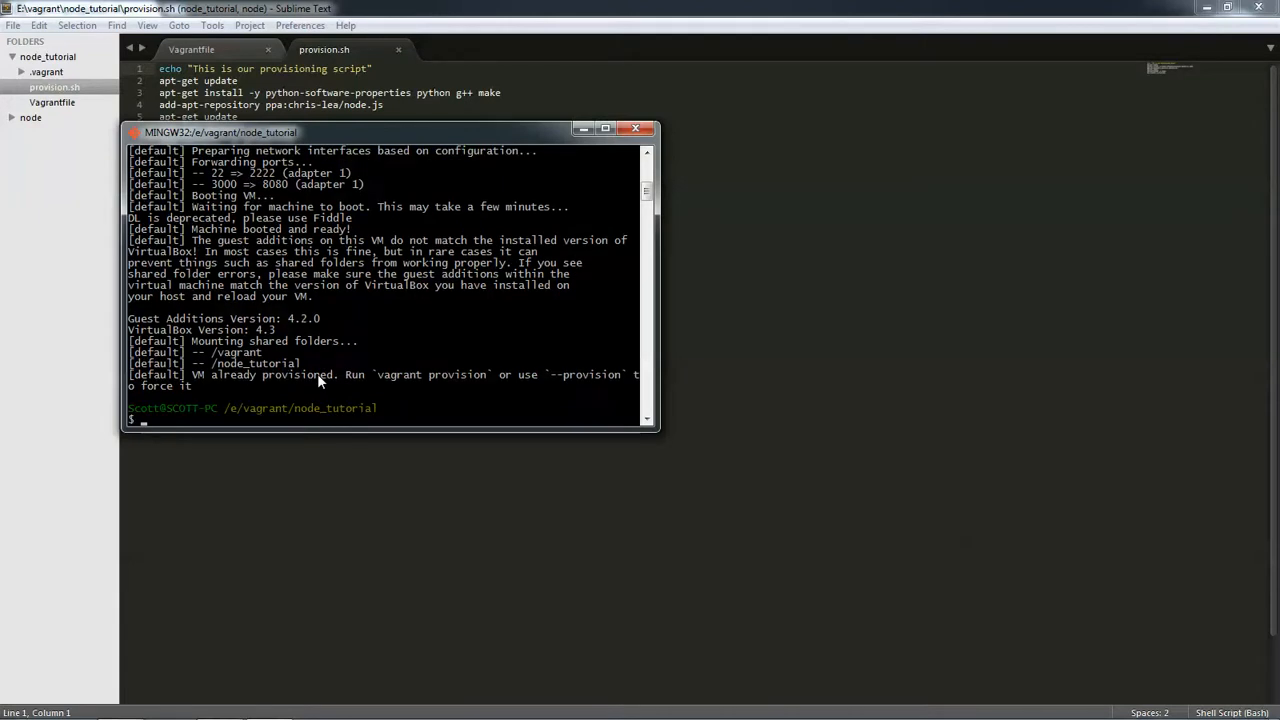
text(v)
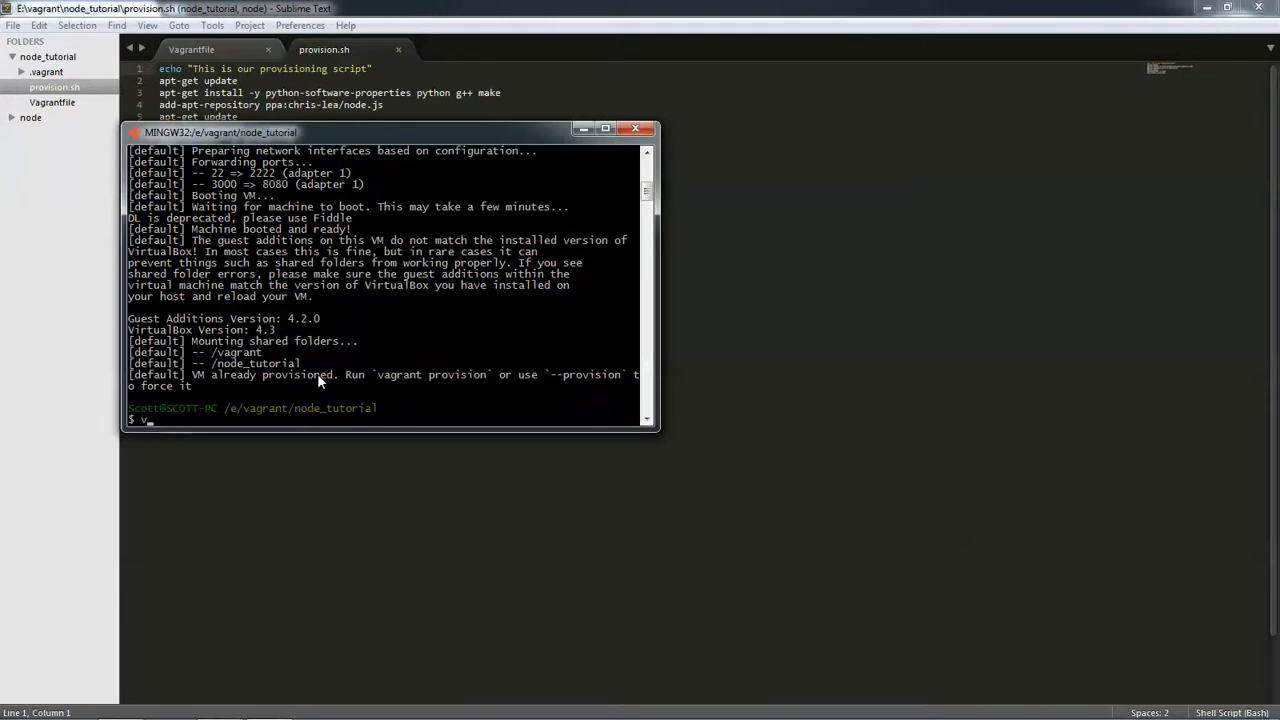
text(agrant prov)
text(ision)
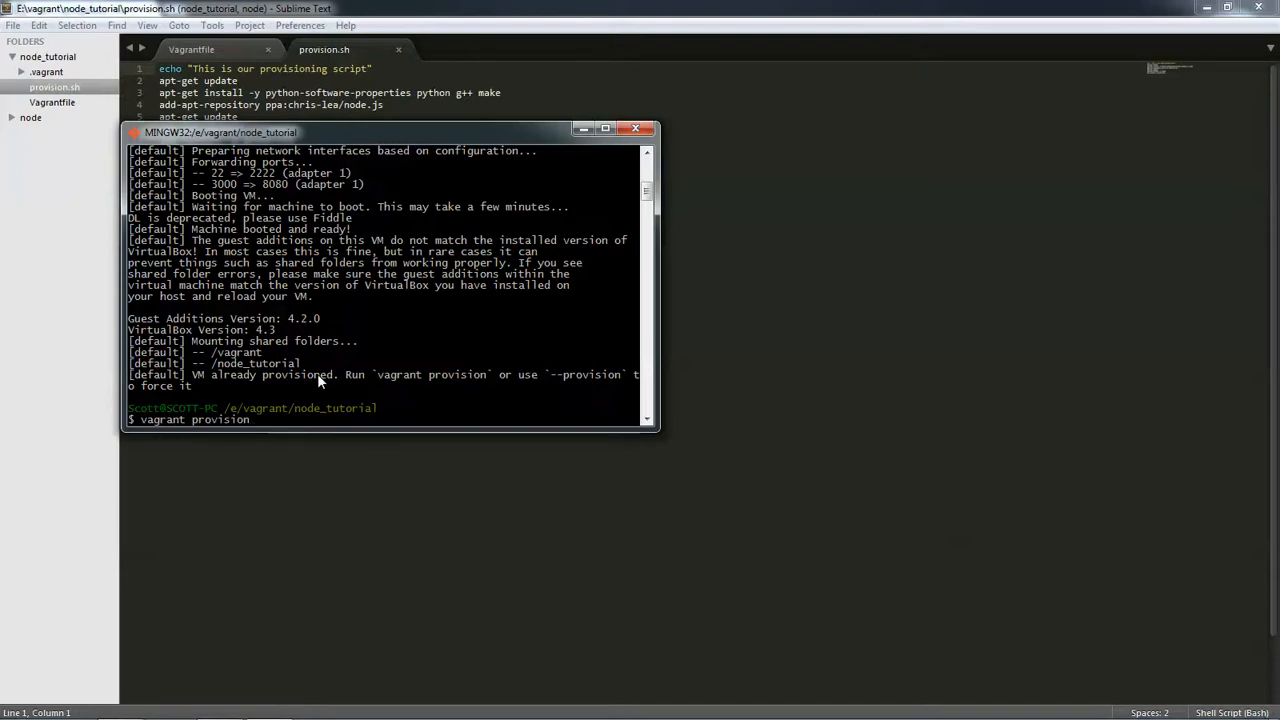
Run 'vagrant provision' and move the terminal aside while nodejs, rlwrap and grunt-cli install.
key(Return)
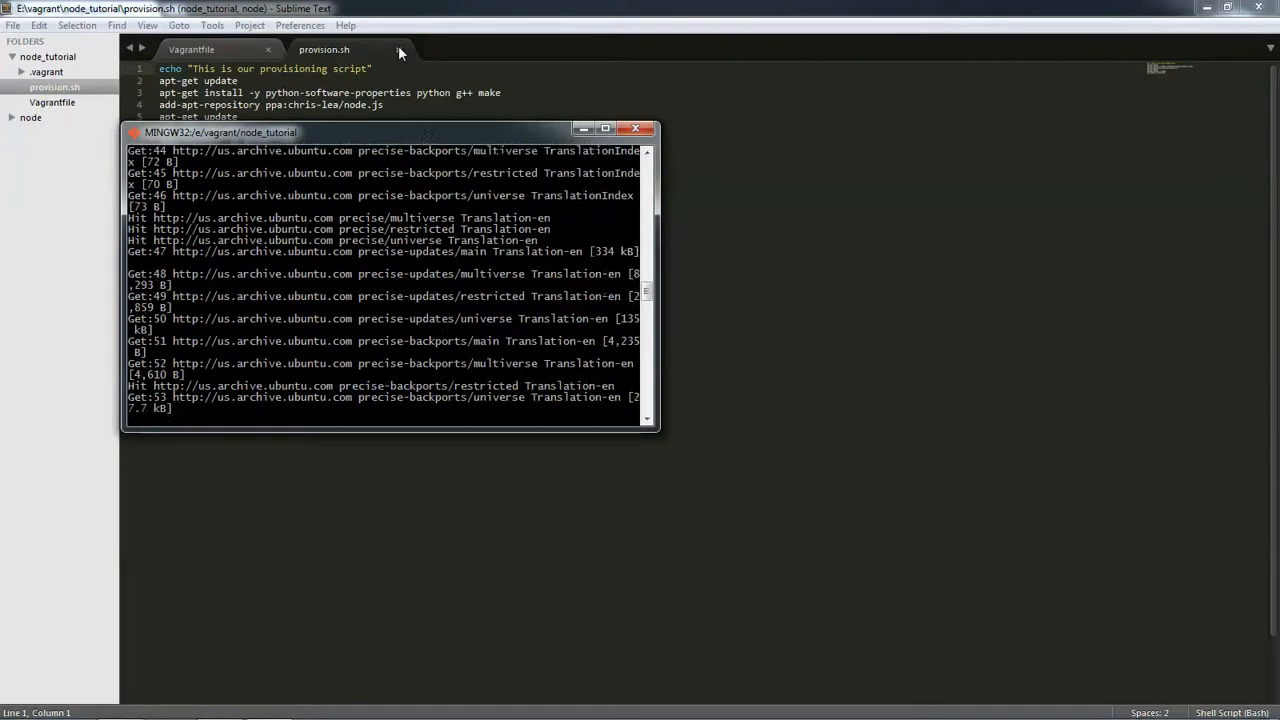
drag(425, 130, 940, 110)
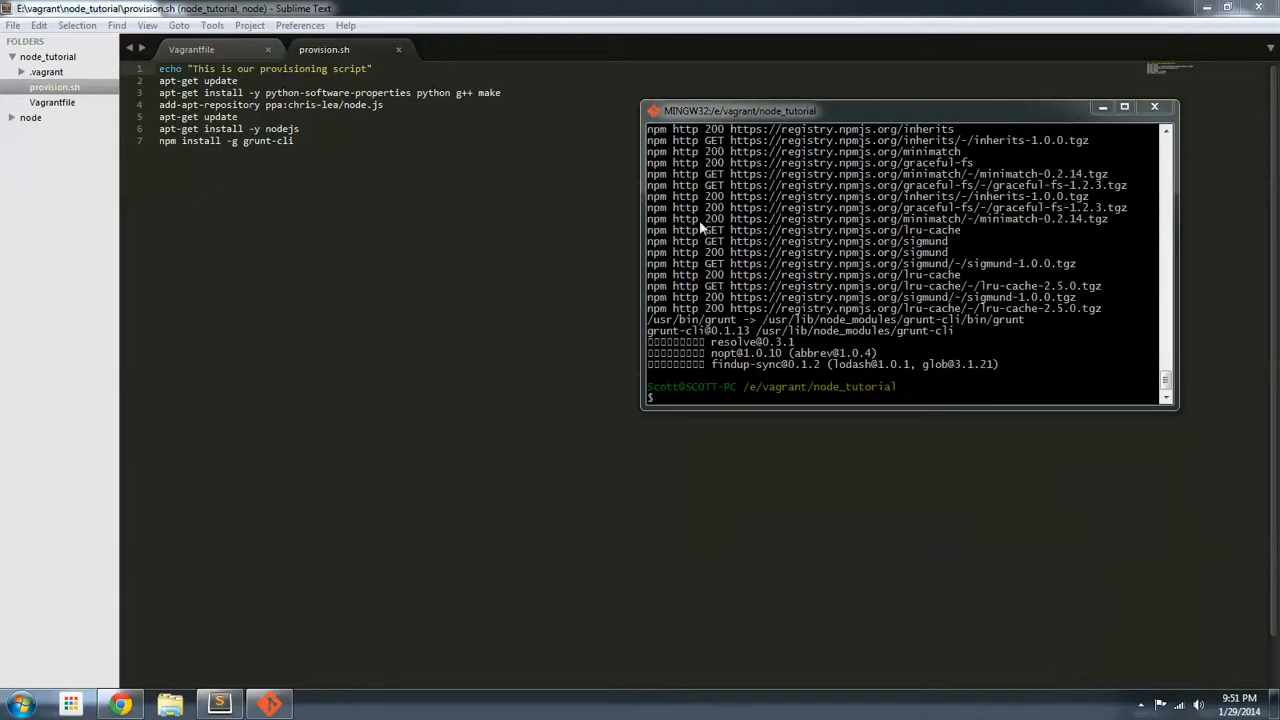
Log into the Ubuntu VM with 'vagrant ssh' and clear the guest shell screen.
click(871, 603)
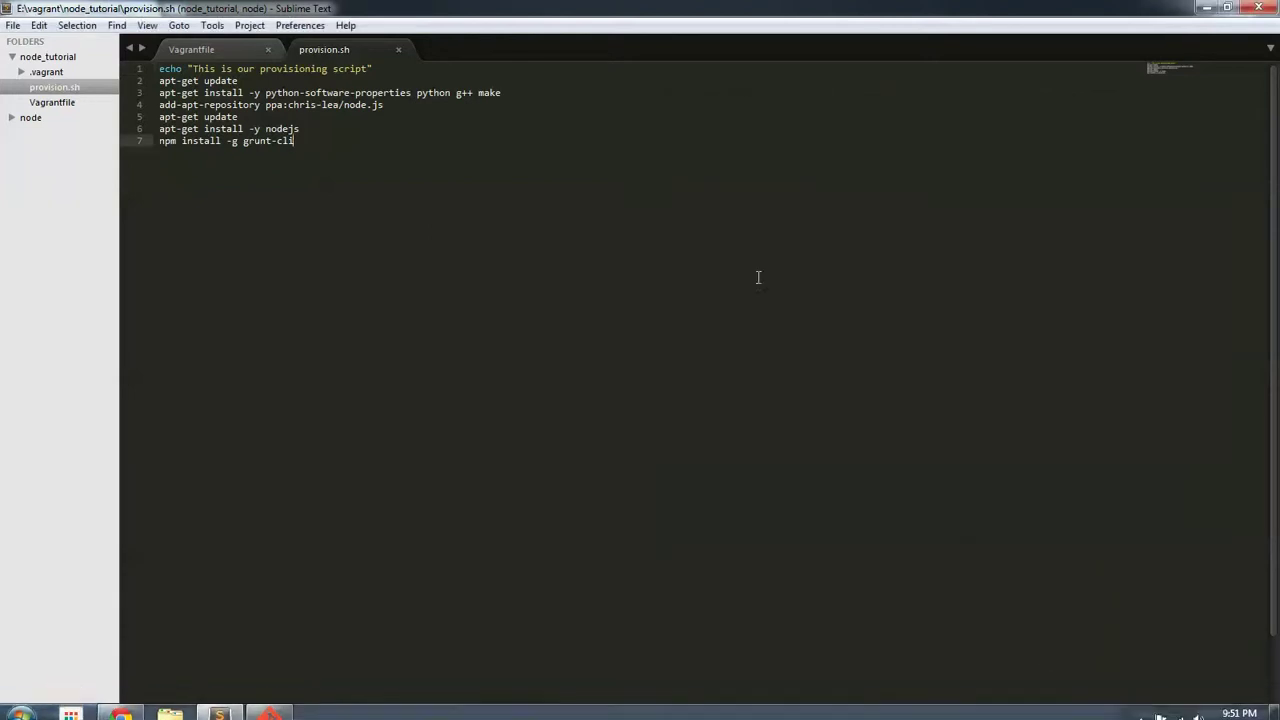
click(270, 712)
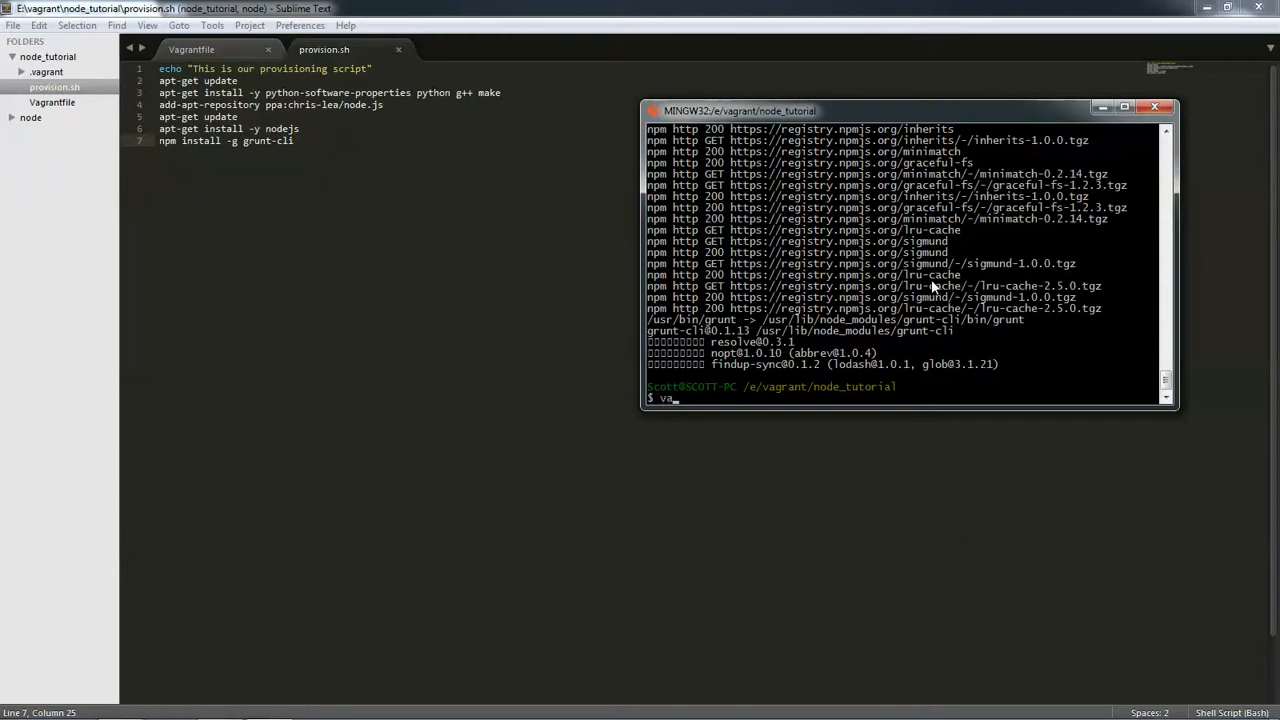
text(varg)
key(BackSpace)
key(BackSpace)
key(BackSpace)
text(grant ssh)
key(Return)
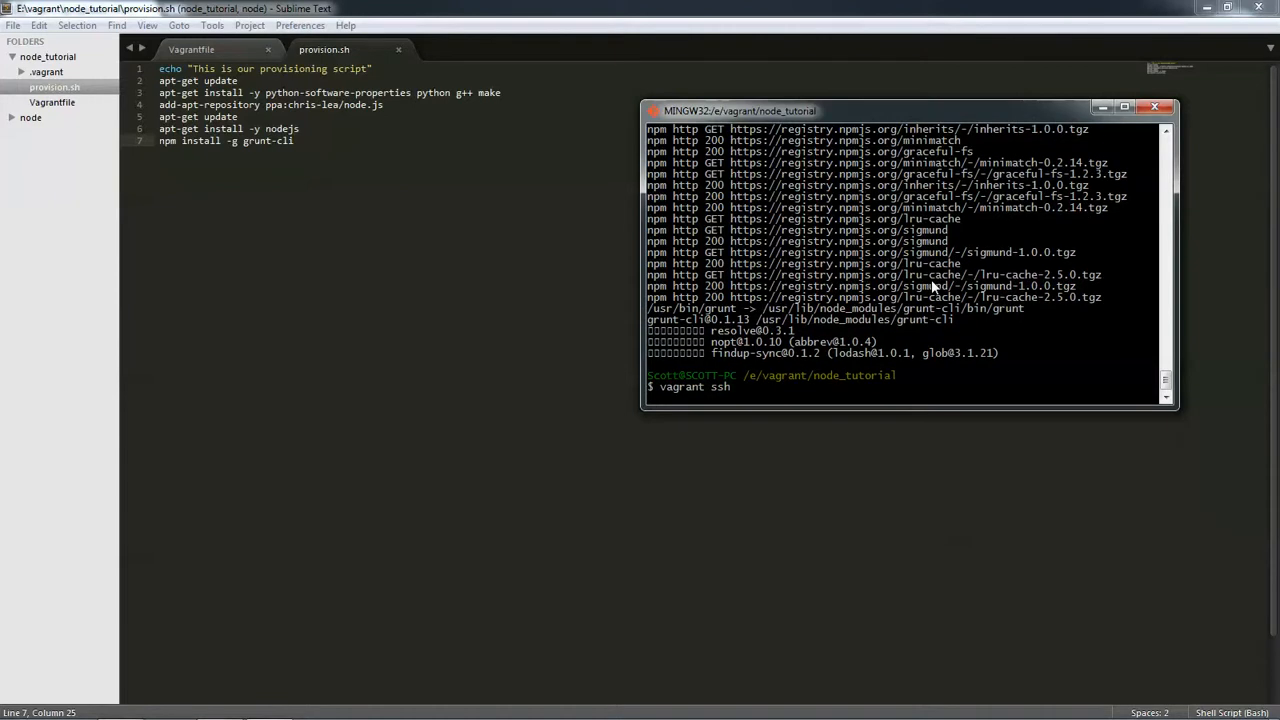
text(clear)
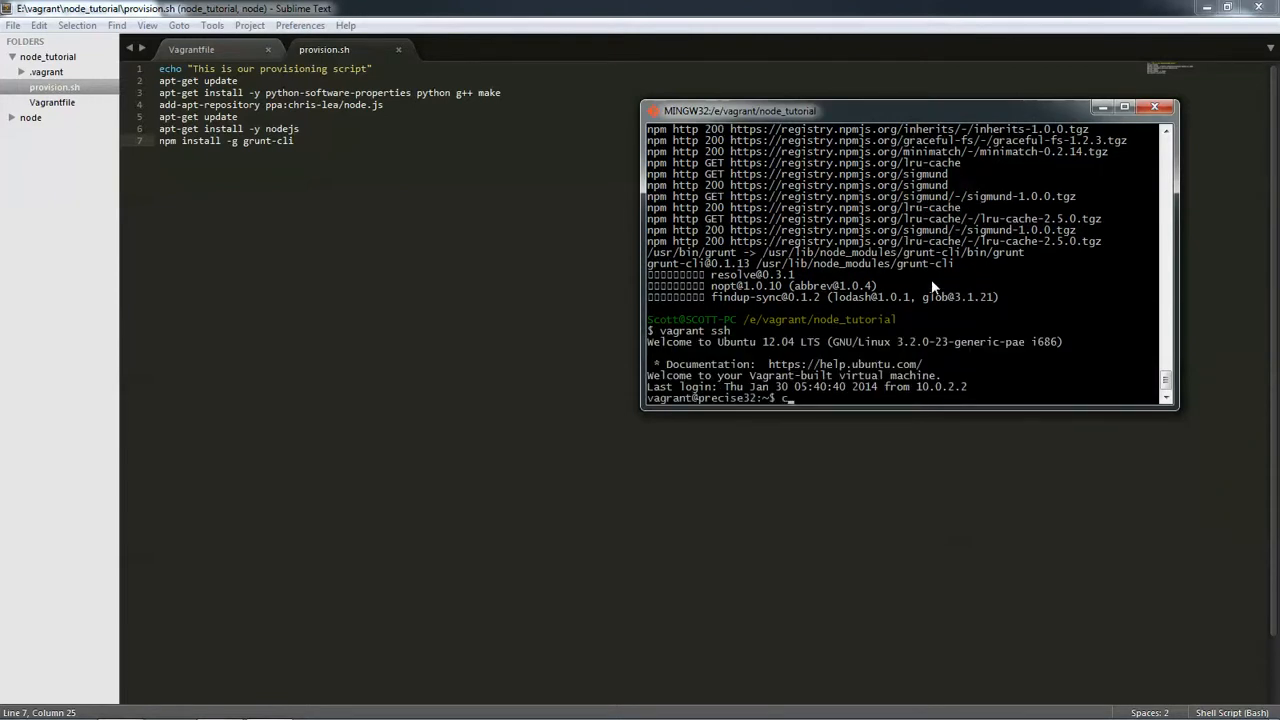
key(Return)
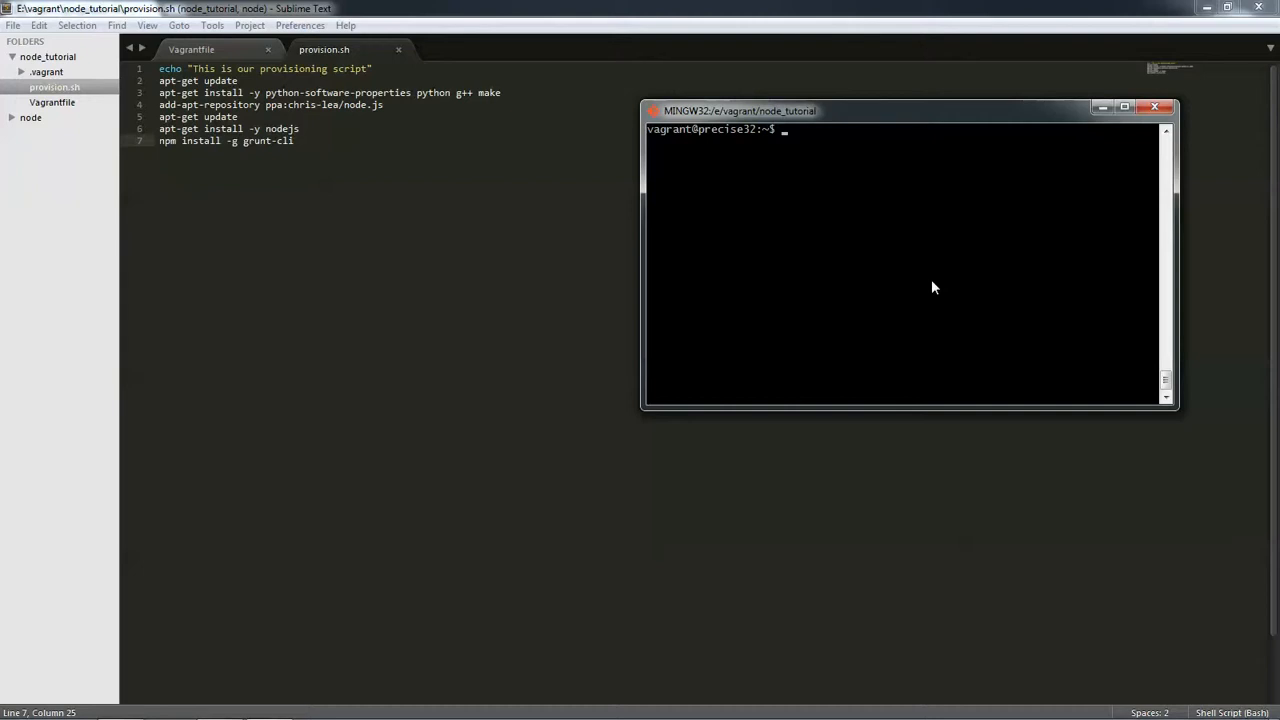
text(node)
In the node REPL define a = 1 and b = 3, print a + b as 4, then quit Node.
key(Return)
text(var)
text(a = 1)
text(;)
key(Return)
text(var b)
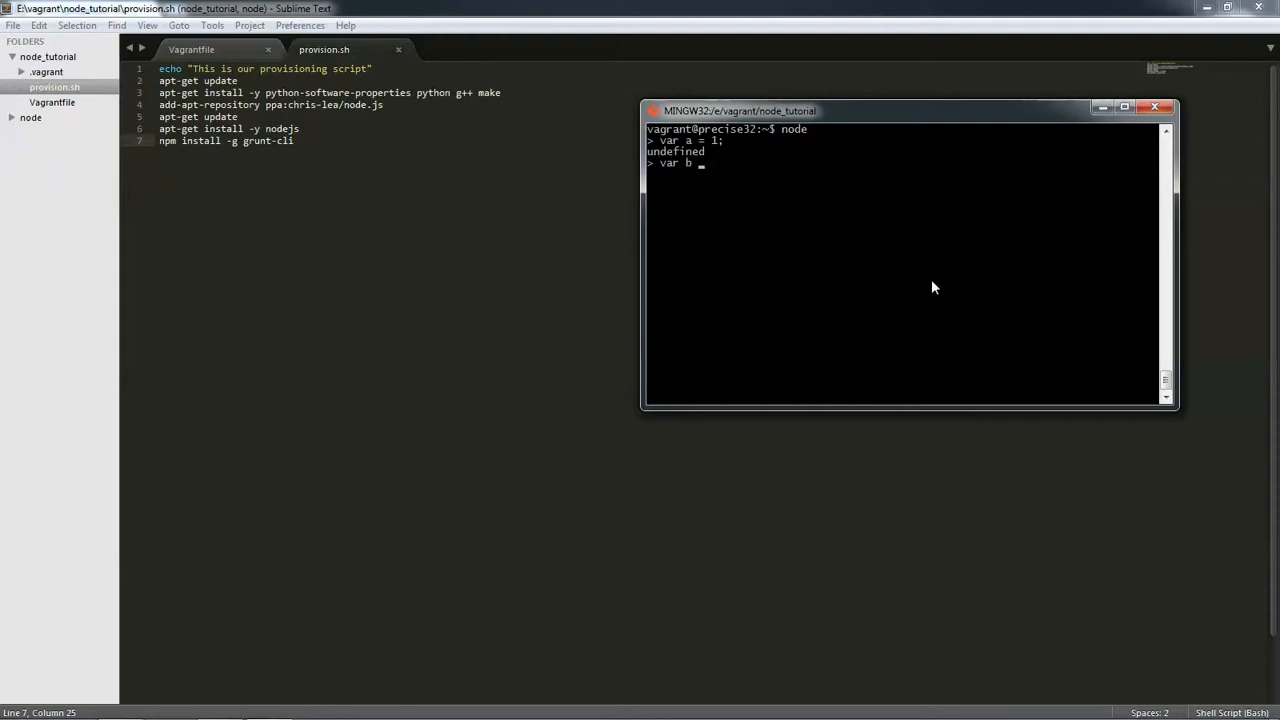
text(=3 )
text(;)
key(Return)
text(console.log()
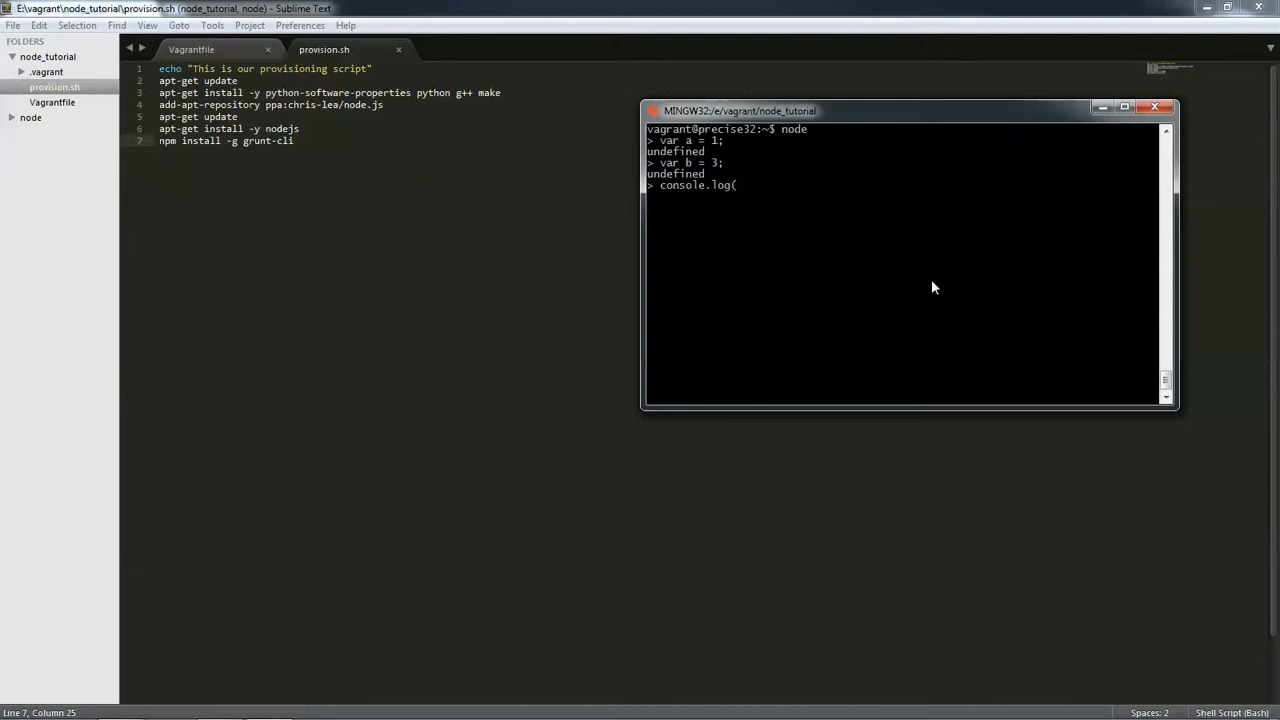
text(a)
text( + b)
text();)
key(Return)
key(ctrl+c)
key(ctrl+c)
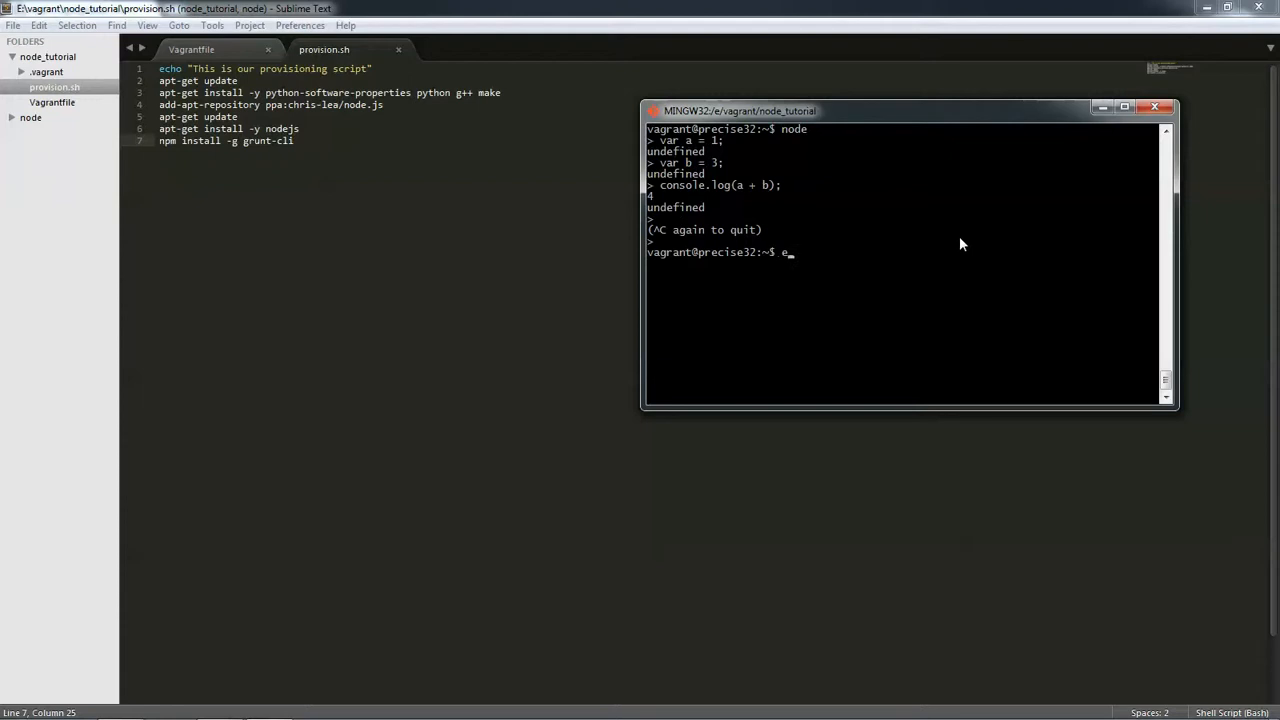
text(exit)
Exit the VM, shut it down with 'vagrant halt', and close Git Bash.
key(Return)
text(s)
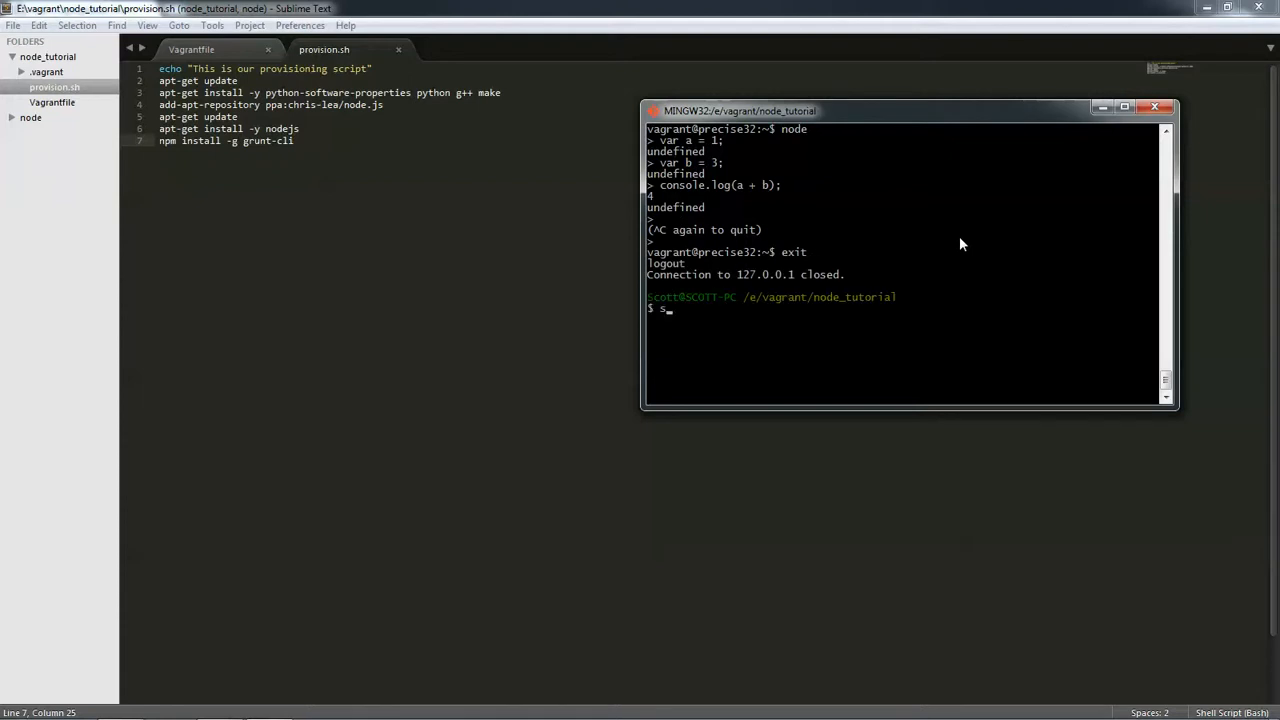
text(vagrant )
text(halt)
key(Return)
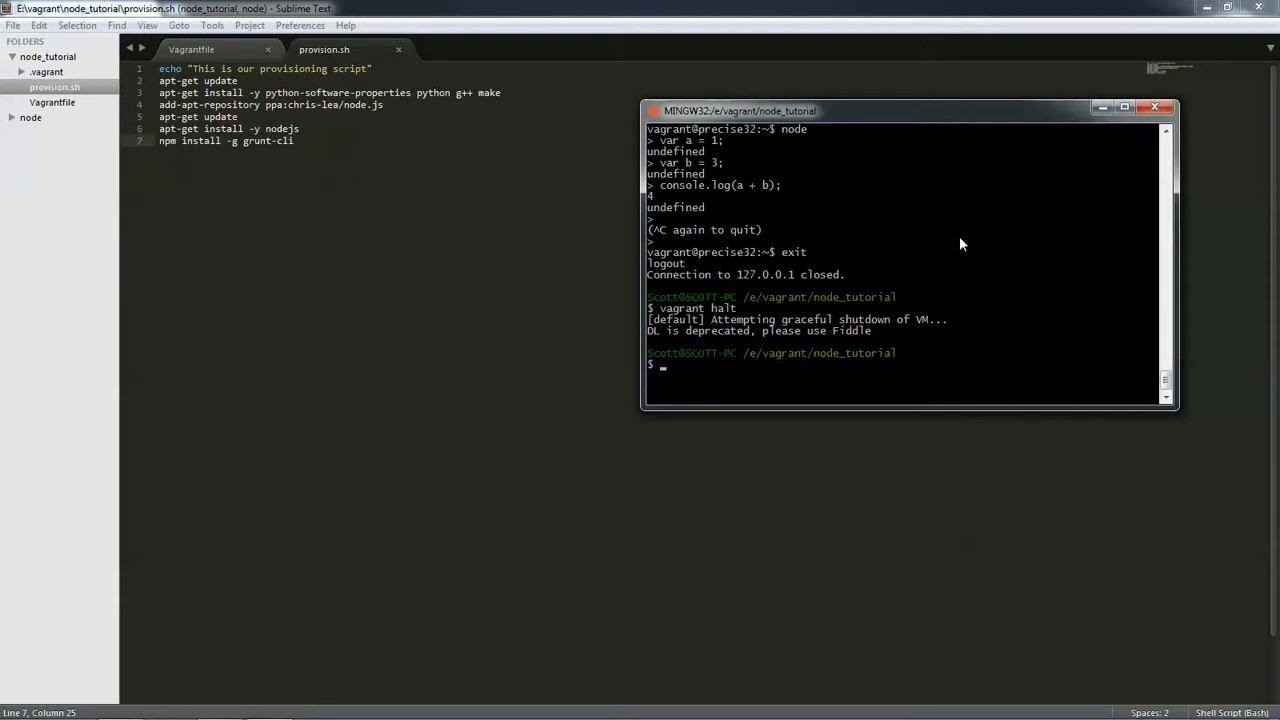
text(exit)
key(Return)
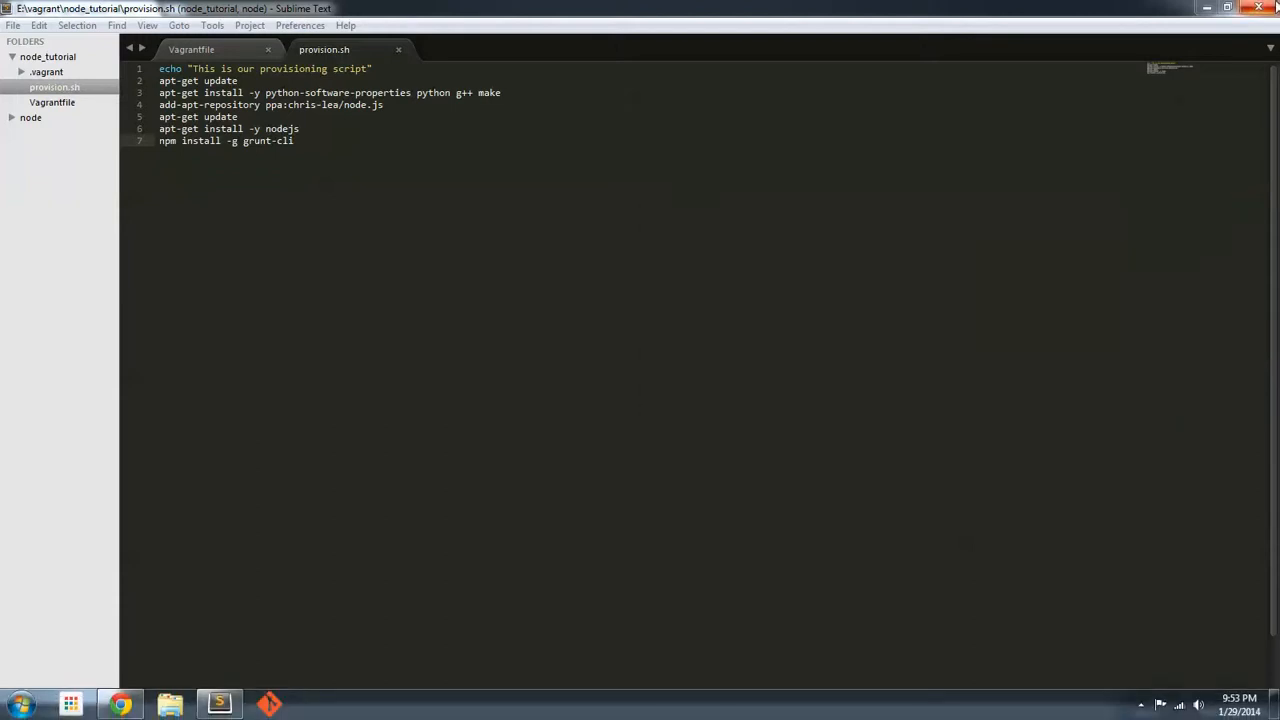
Close Sublime Text and Chrome so only the Windows desktop remains.
click(1259, 8)
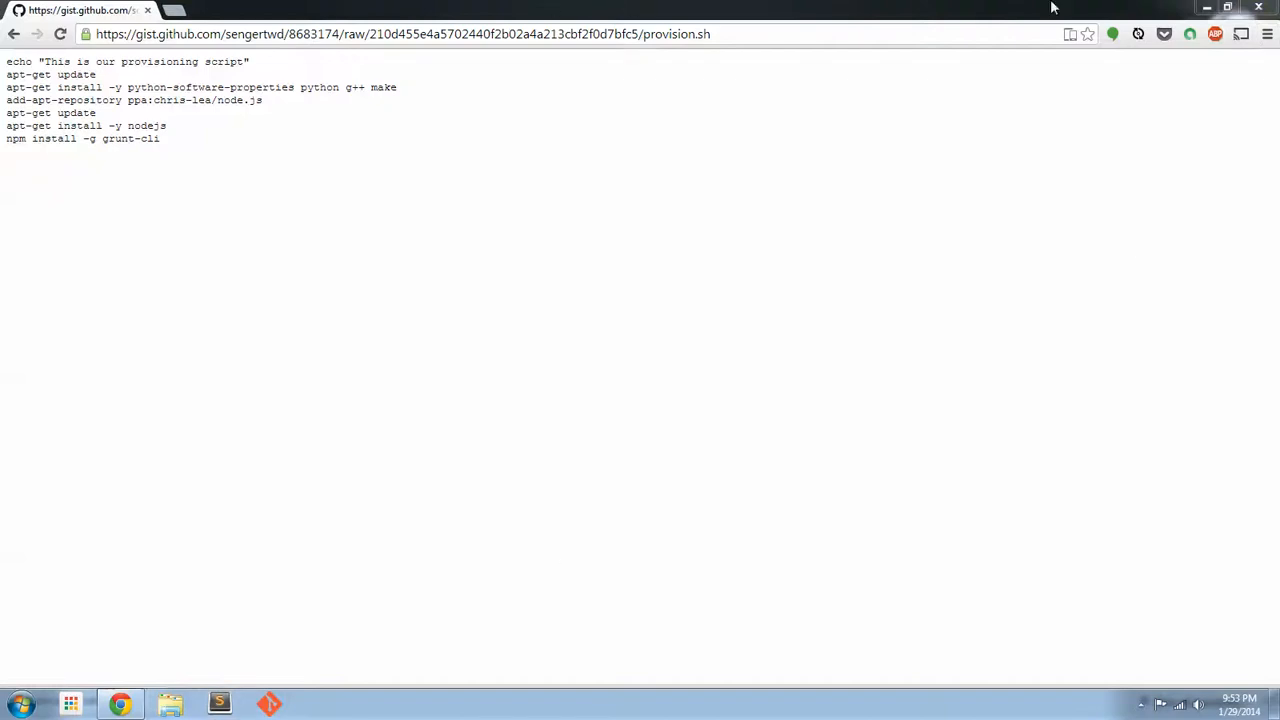
click(1259, 8)
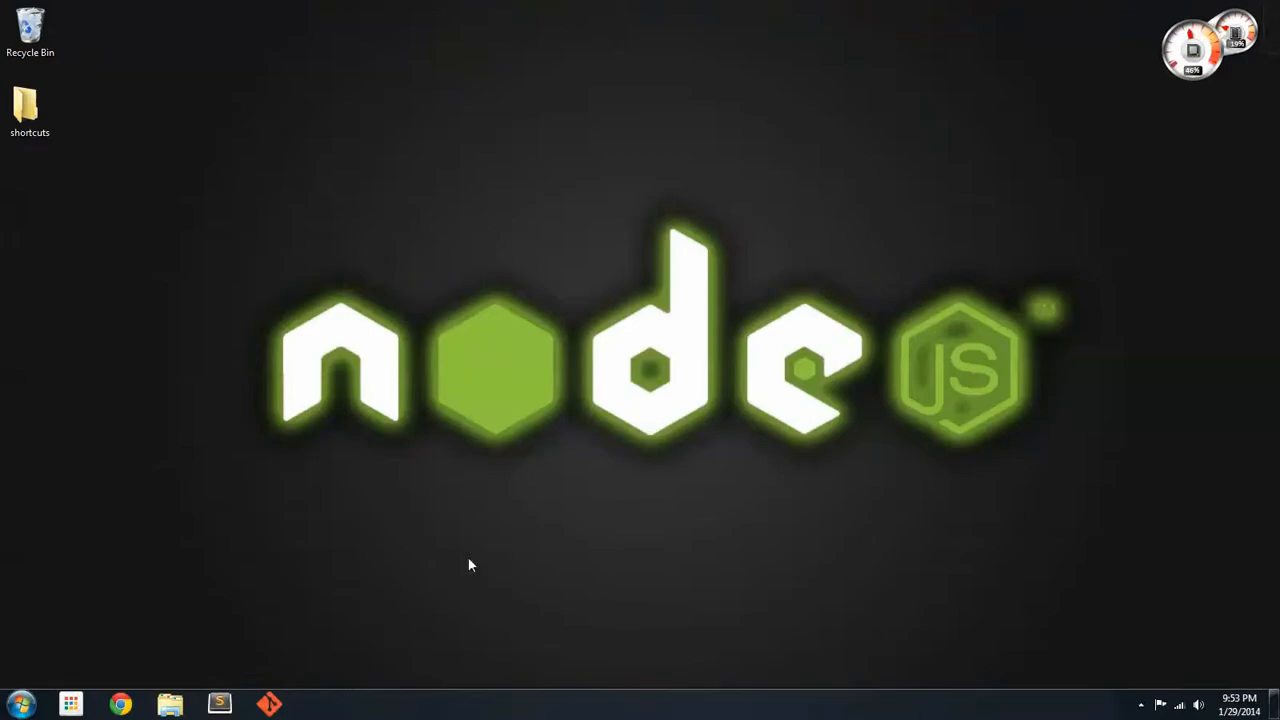